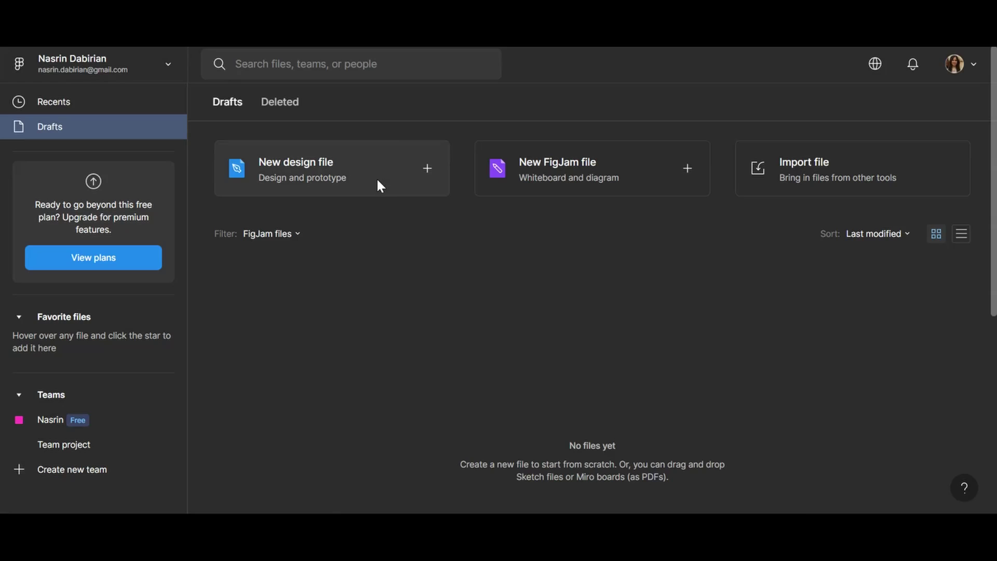
Create a new blank design file and rename it 'pen tool'
{"action": "left_click", "coordinate": [377, 180]}
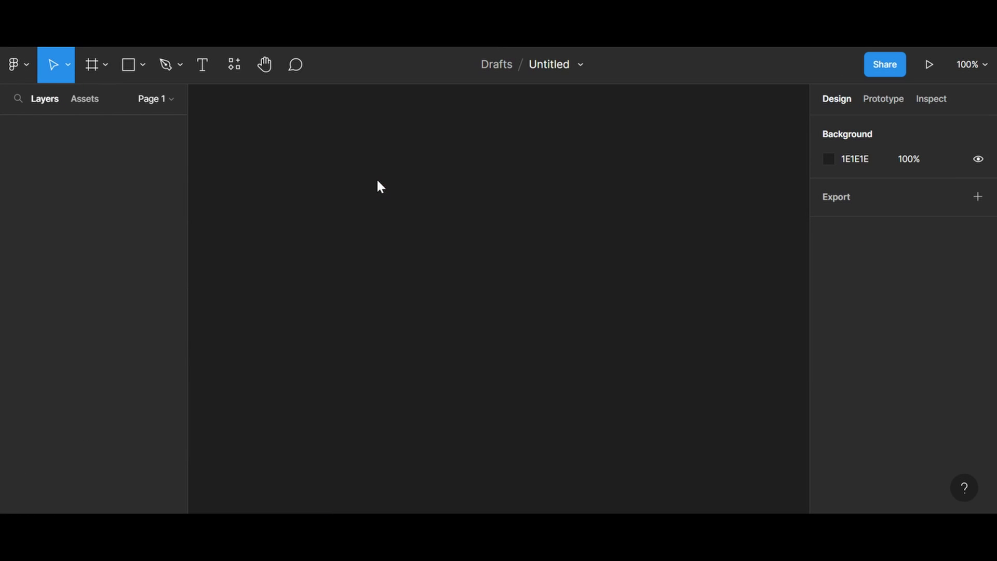
{"action": "left_click", "coordinate": [556, 63]}
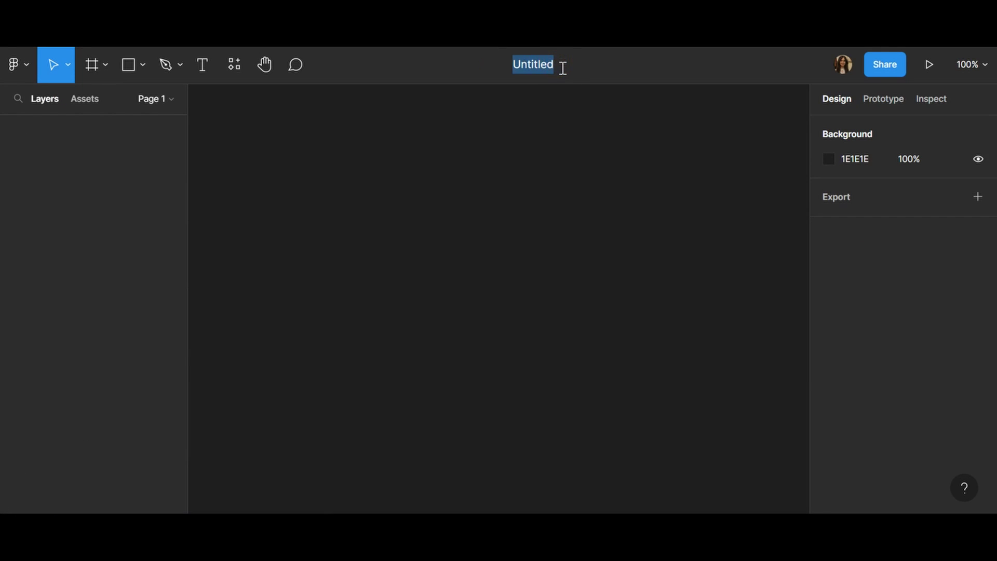
{"action": "type", "text": "pen tool"}
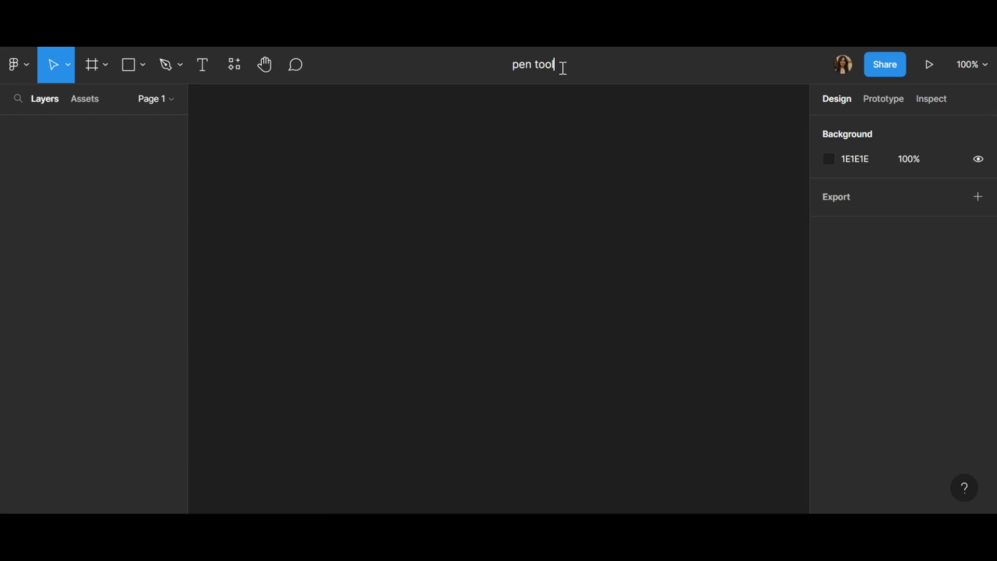
{"action": "key", "text": "Return"}
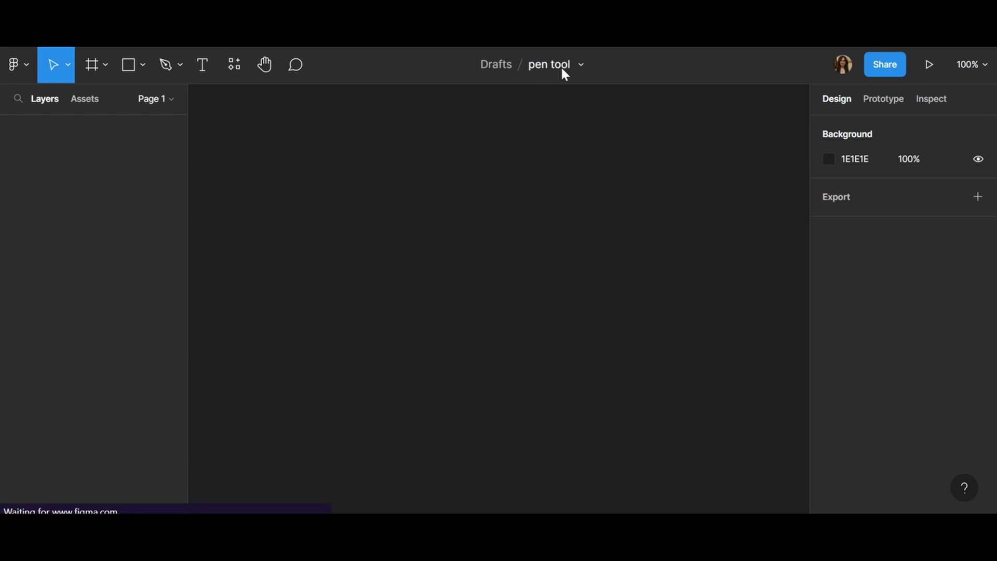
Draw a white 393×393 square frame, Frame 1, and move it into position
{"action": "left_click", "coordinate": [96, 69]}
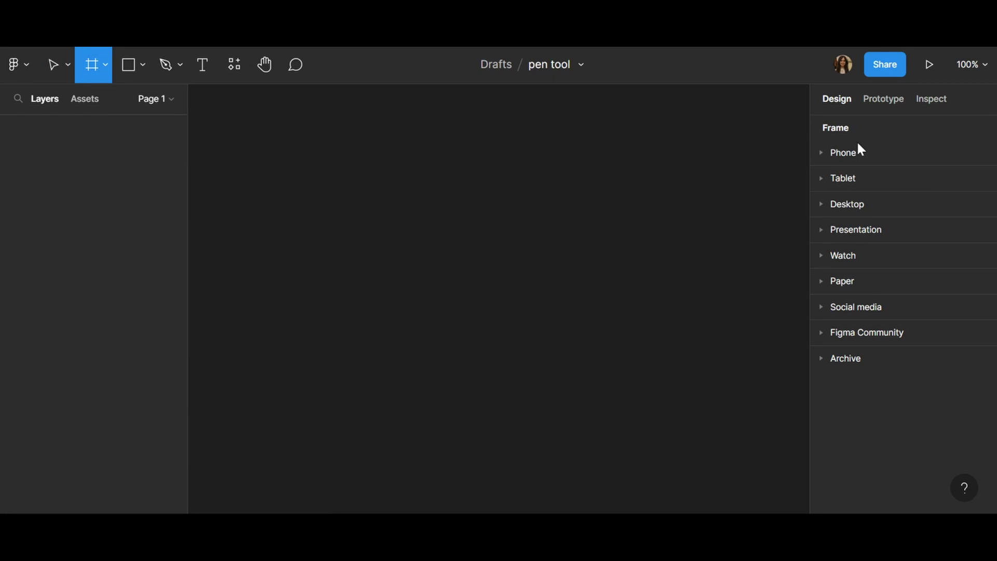
{"action": "left_click", "coordinate": [826, 281]}
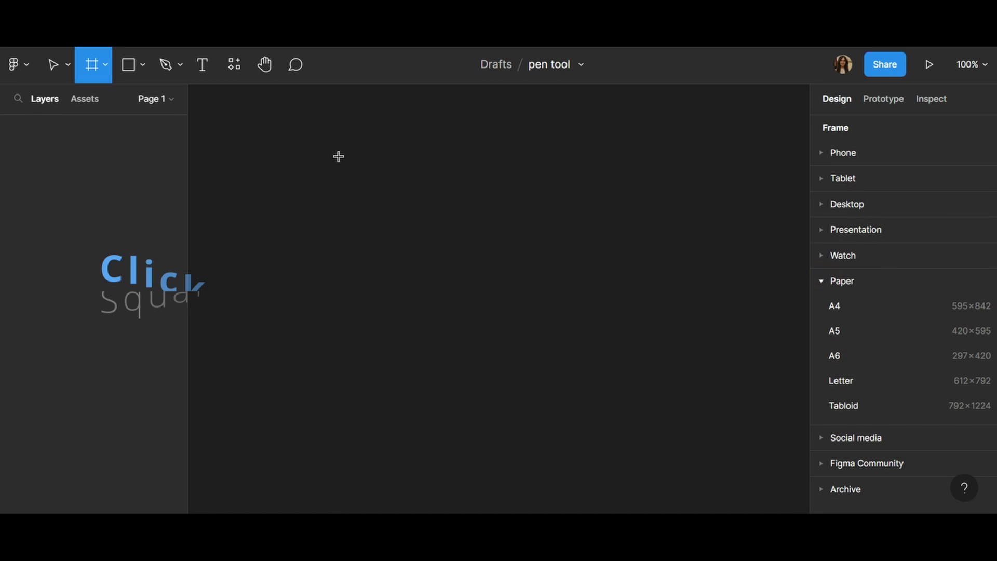
{"action": "left_click_drag", "start_coordinate": [338, 156], "coordinate": [645, 354]}
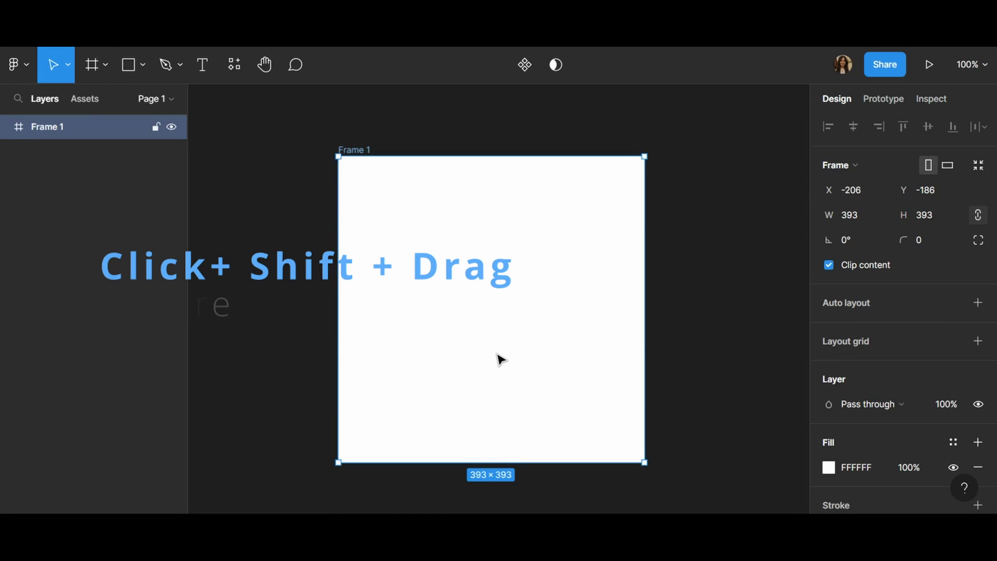
{"action": "left_click_drag", "start_coordinate": [499, 358], "coordinate": [513, 328]}
Draw a grey 313×250 rectangle inside Frame 1 and centre it horizontally
{"action": "left_click", "coordinate": [141, 66]}
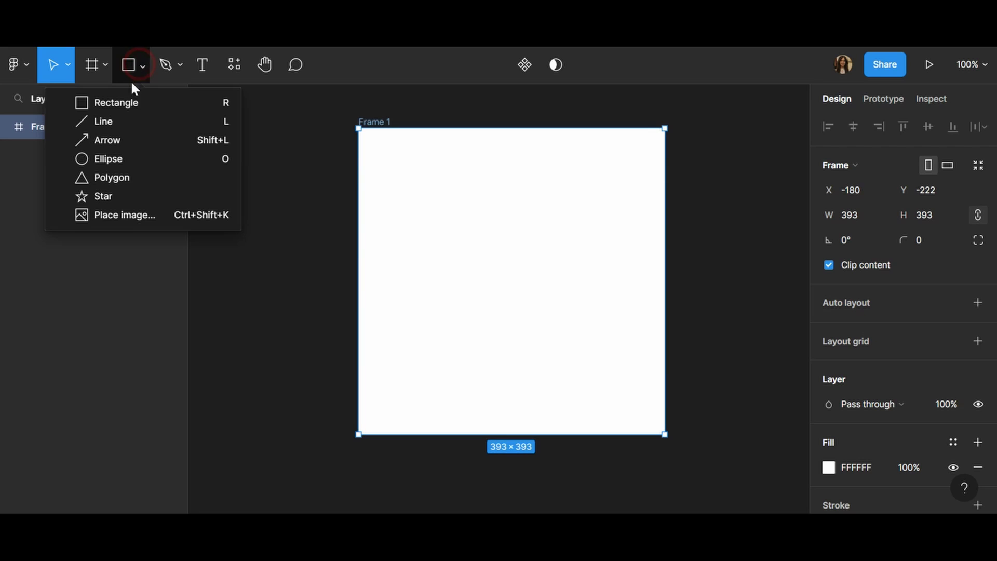
{"action": "left_click", "coordinate": [126, 104]}
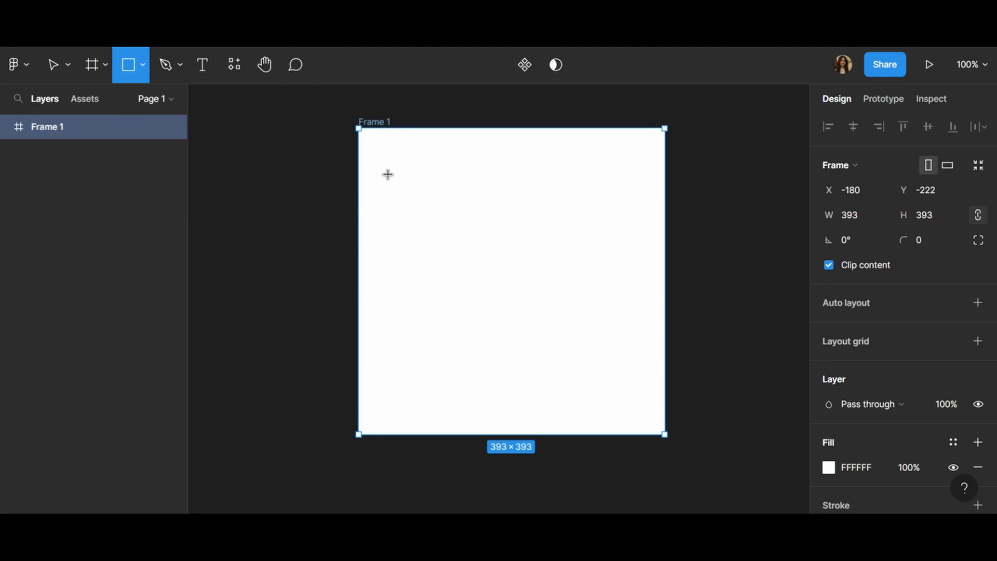
{"action": "mouse_move", "coordinate": [391, 187]}
{"action": "left_mouse_down"}
{"action": "mouse_move", "coordinate": [554, 336]}
{"action": "mouse_move", "coordinate": [635, 381]}
{"action": "left_mouse_up"}
{"action": "mouse_move", "coordinate": [557, 349]}
{"action": "left_mouse_down"}
{"action": "mouse_move", "coordinate": [541, 334]}
{"action": "mouse_move", "coordinate": [549, 343]}
{"action": "left_mouse_up"}
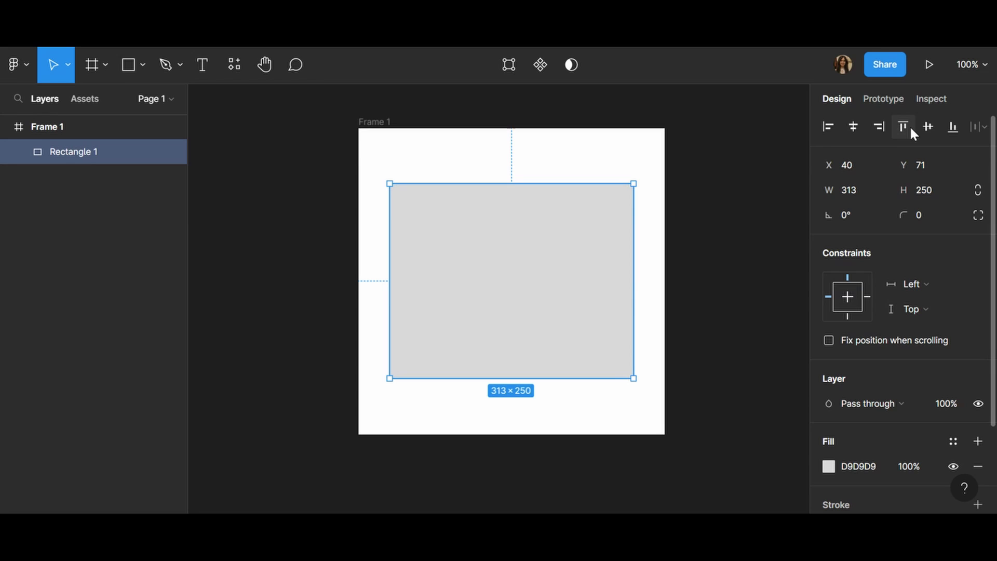
{"action": "left_click", "coordinate": [852, 126]}
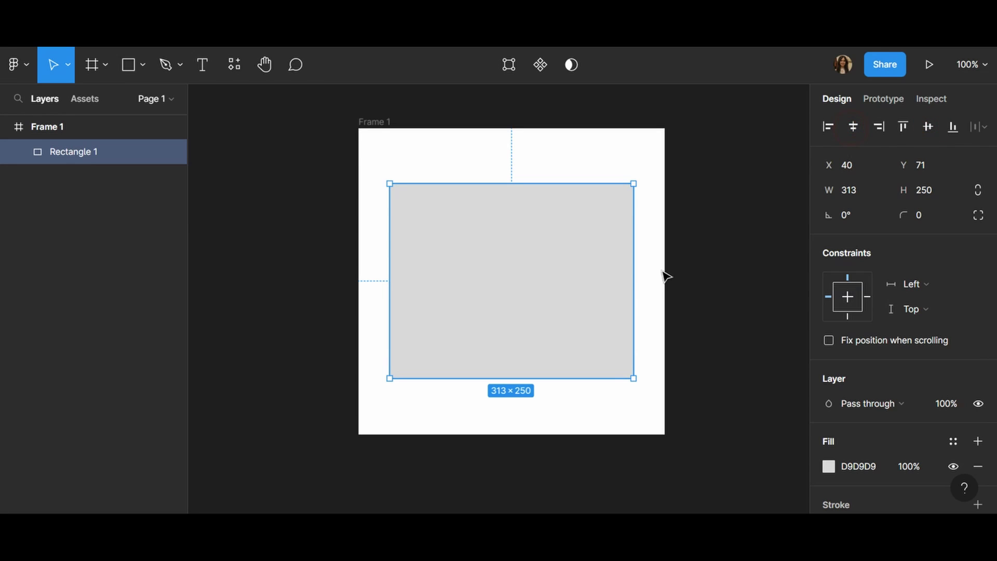
{"action": "left_click_drag", "start_coordinate": [994, 318], "coordinate": [985, 403]}
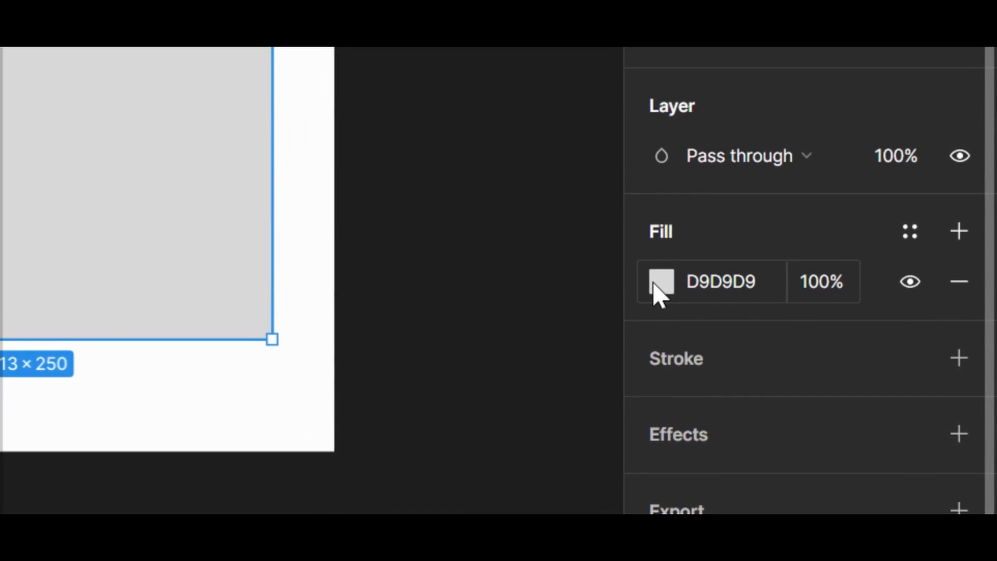
Replace the rectangle's solid grey fill with the images.png Twitter bird image
{"action": "left_click", "coordinate": [667, 291]}
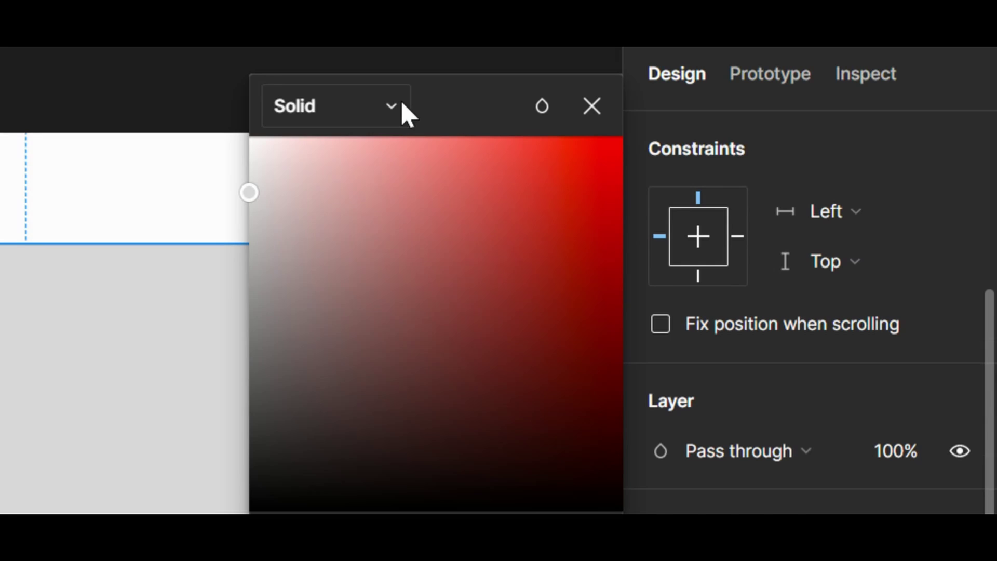
{"action": "left_click", "coordinate": [403, 106]}
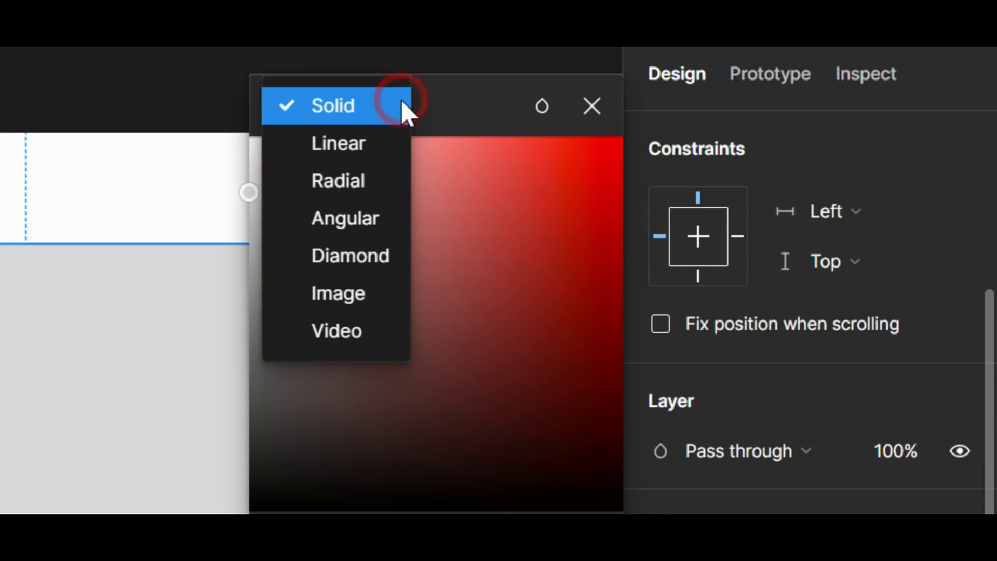
{"action": "left_click", "coordinate": [363, 303]}
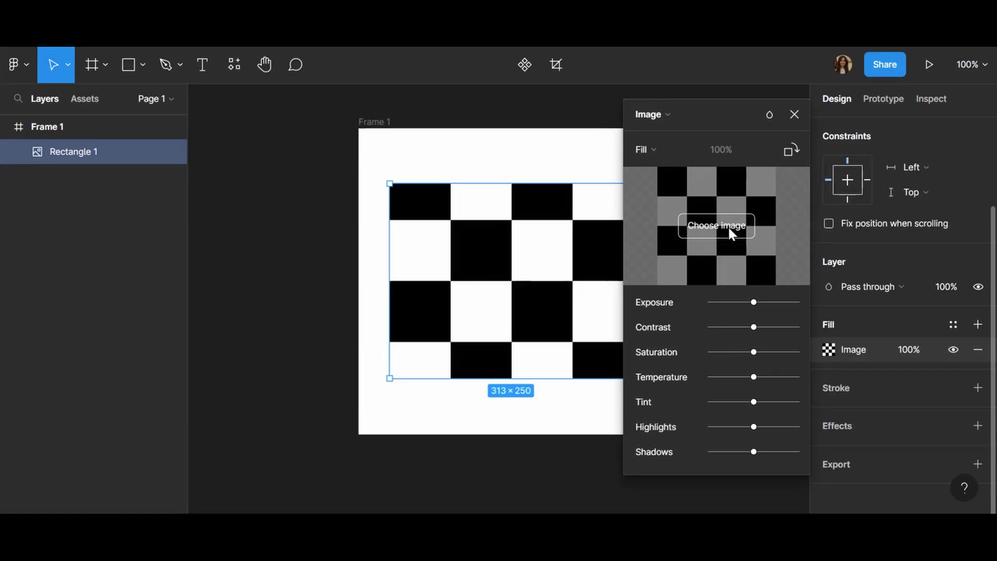
{"action": "left_click", "coordinate": [460, 333]}
{"action": "double_click", "coordinate": [777, 148]}
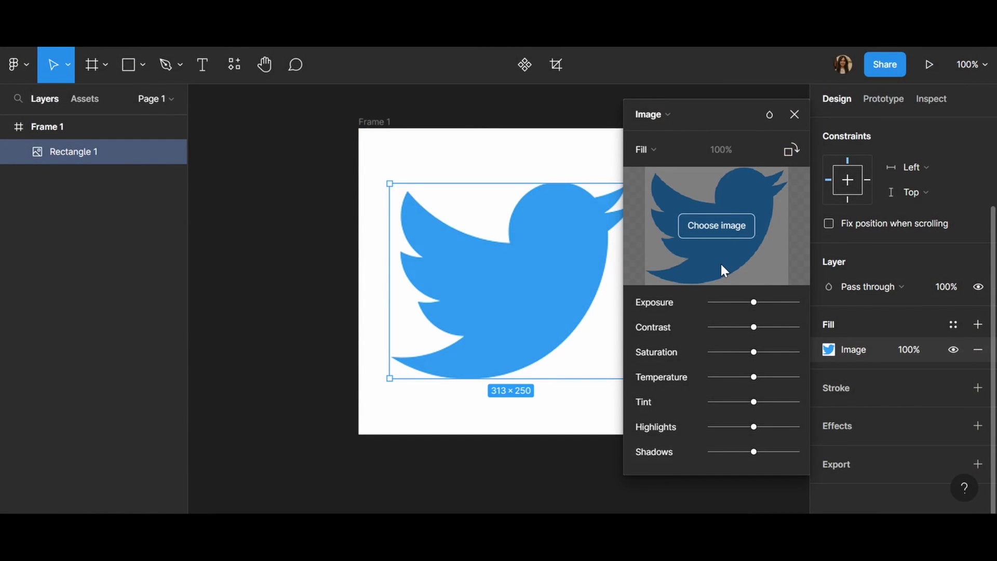
Try the Fill, Crop and Tile image scaling modes, settling on Fit
{"action": "left_click_drag", "start_coordinate": [732, 114], "coordinate": [856, 130]}
{"action": "left_click", "coordinate": [796, 166]}
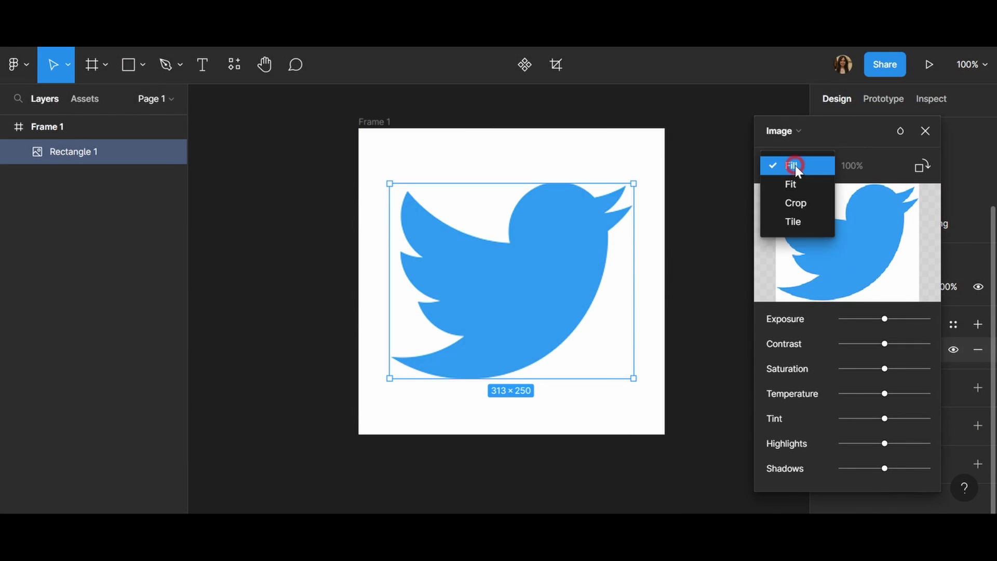
{"action": "left_click", "coordinate": [799, 184]}
{"action": "left_click", "coordinate": [800, 166]}
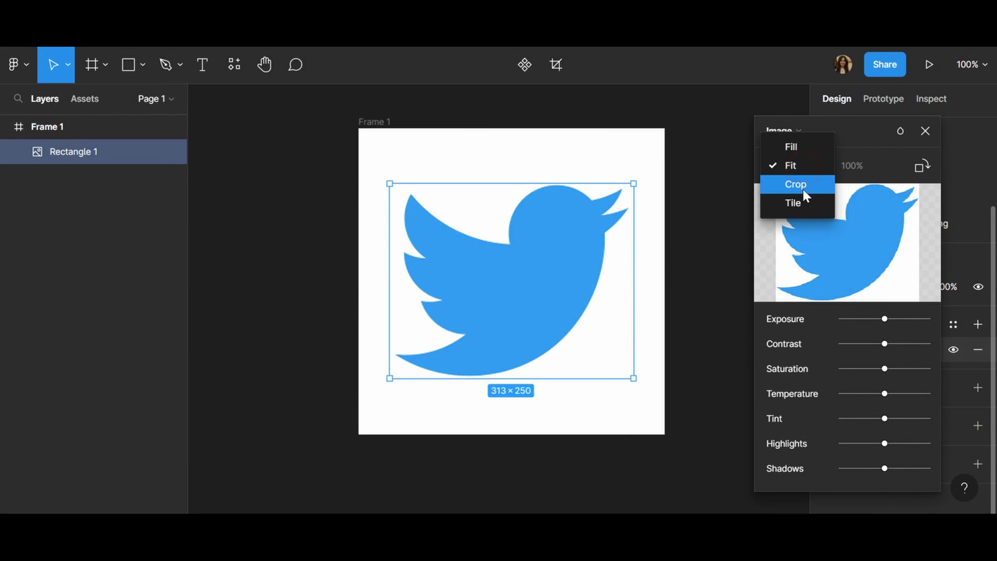
{"action": "left_click", "coordinate": [803, 189]}
{"action": "left_click", "coordinate": [802, 164]}
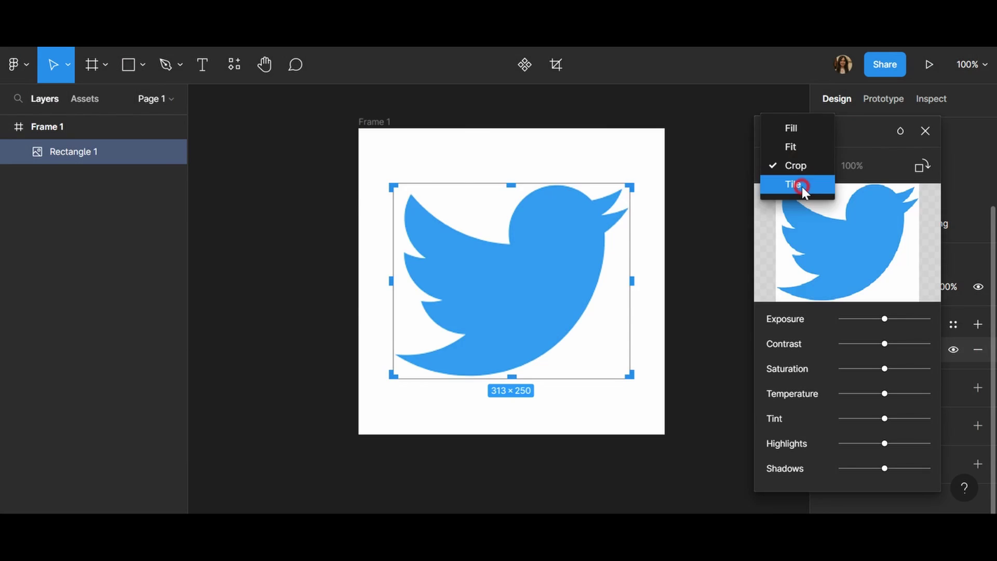
{"action": "left_click", "coordinate": [802, 185]}
{"action": "left_click", "coordinate": [796, 166]}
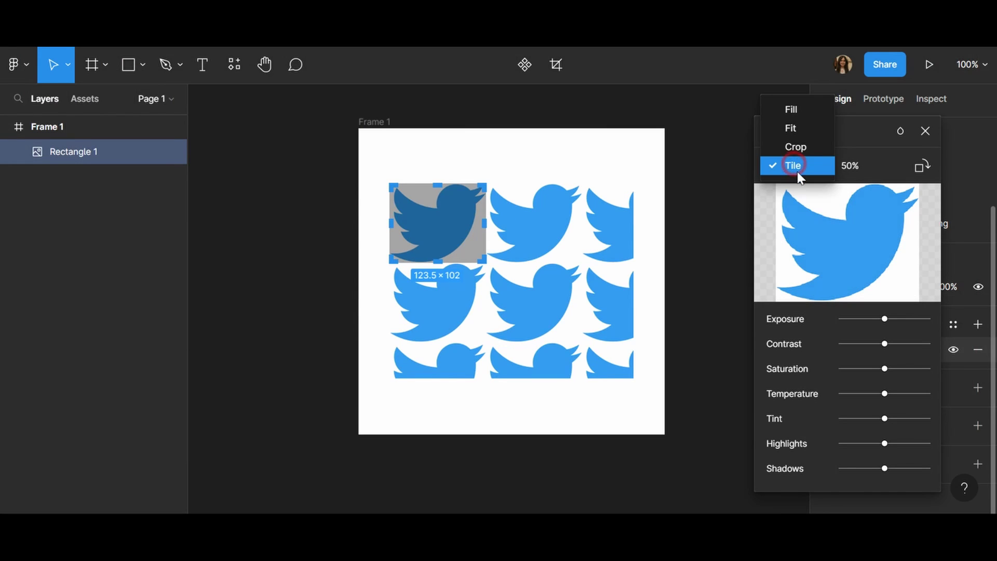
{"action": "left_click", "coordinate": [801, 128]}
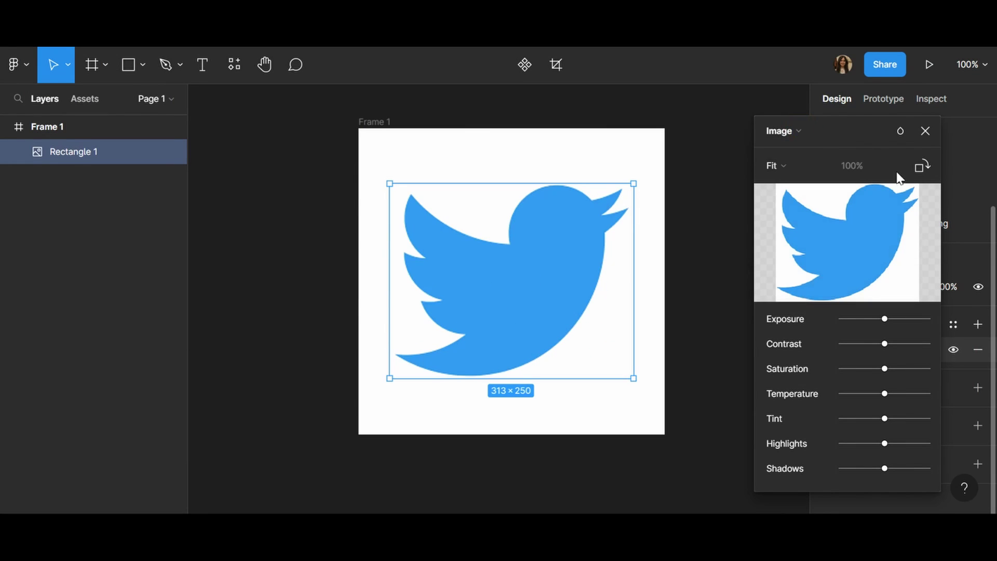
Reselect Rectangle 1 and lower its image fill opacity to 50%
{"action": "left_click", "coordinate": [924, 131]}
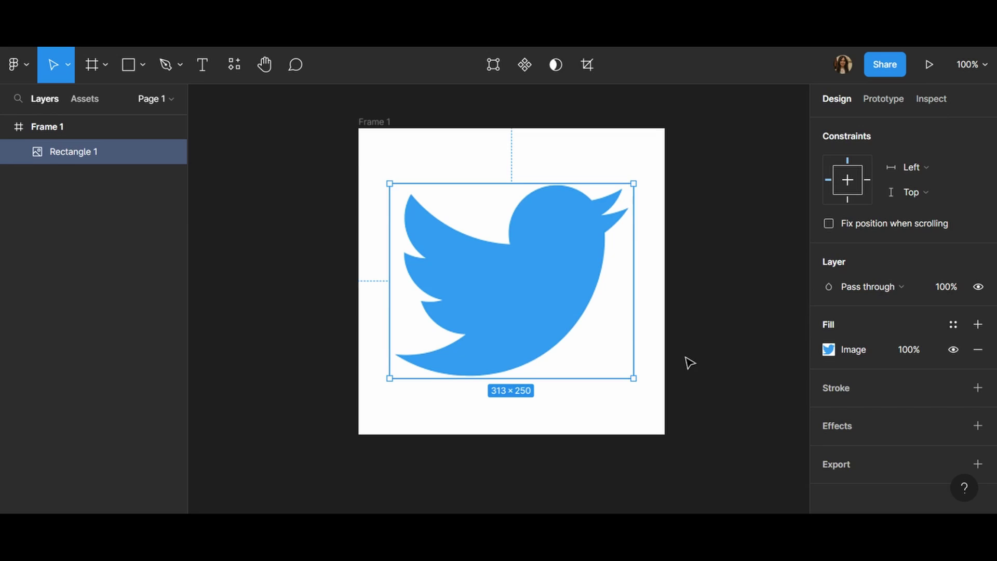
{"action": "left_click", "coordinate": [676, 374]}
{"action": "left_click", "coordinate": [558, 341]}
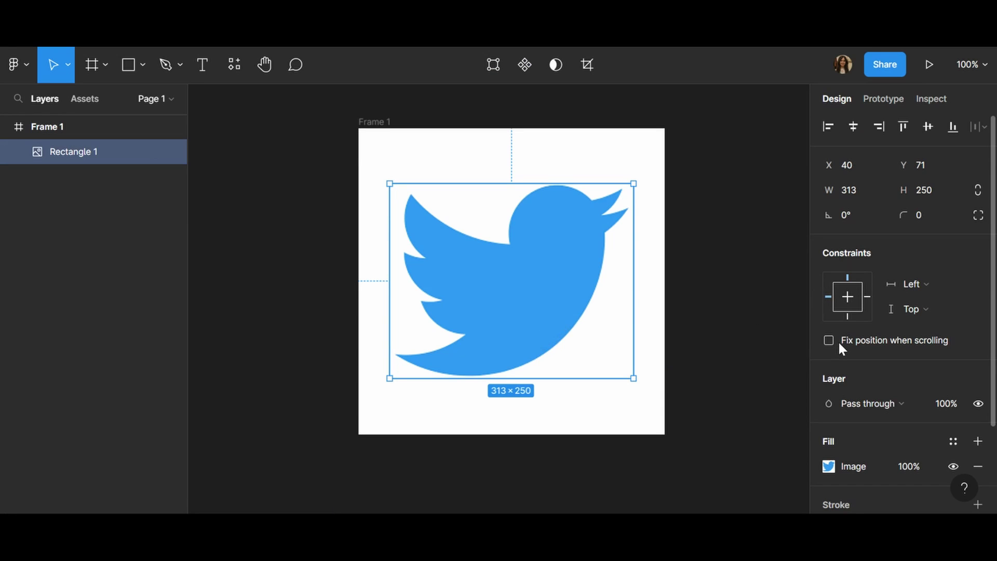
{"action": "scroll", "coordinate": [891, 363], "scroll_direction": "down", "scroll_amount": 3}
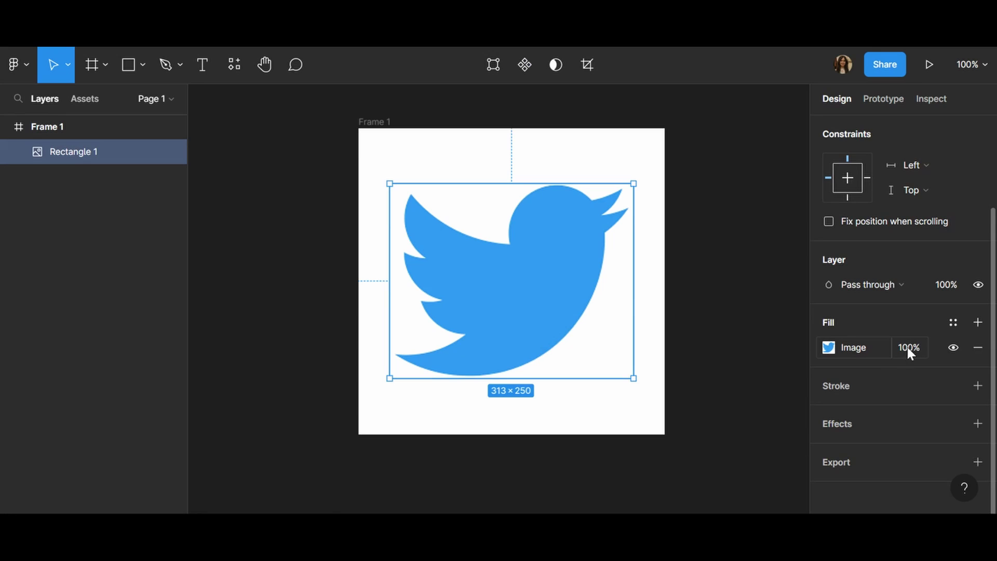
{"action": "left_click", "coordinate": [906, 347]}
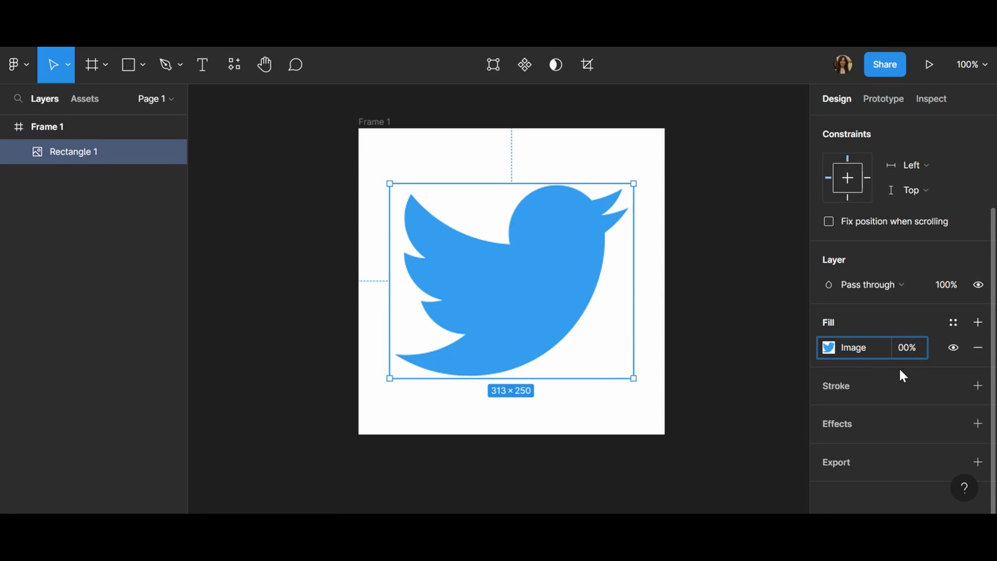
{"action": "type", "text": "5"}
{"action": "key", "text": "Return"}
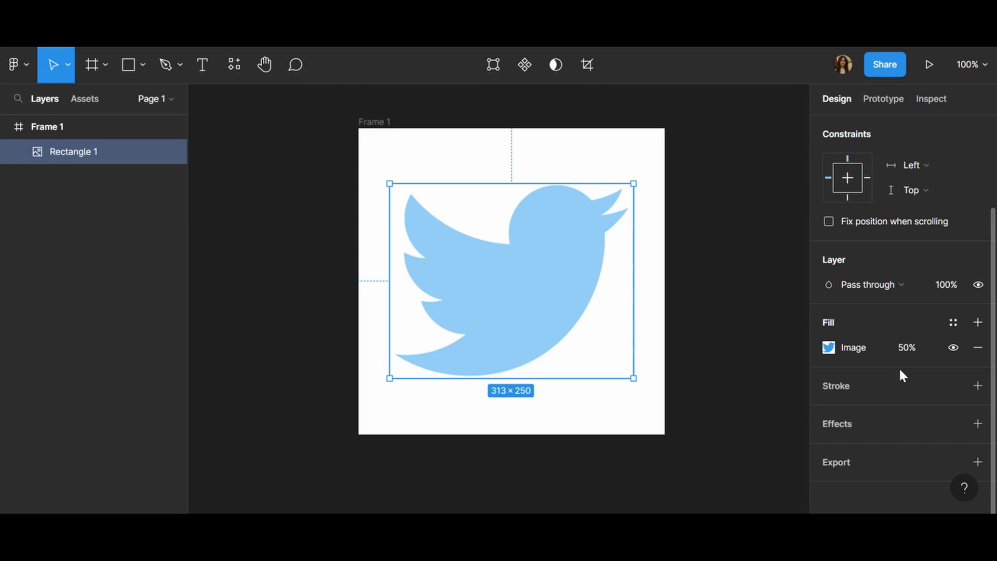
Switch to the Pen tool and zoom in on the bird image
{"action": "left_click", "coordinate": [294, 276]}
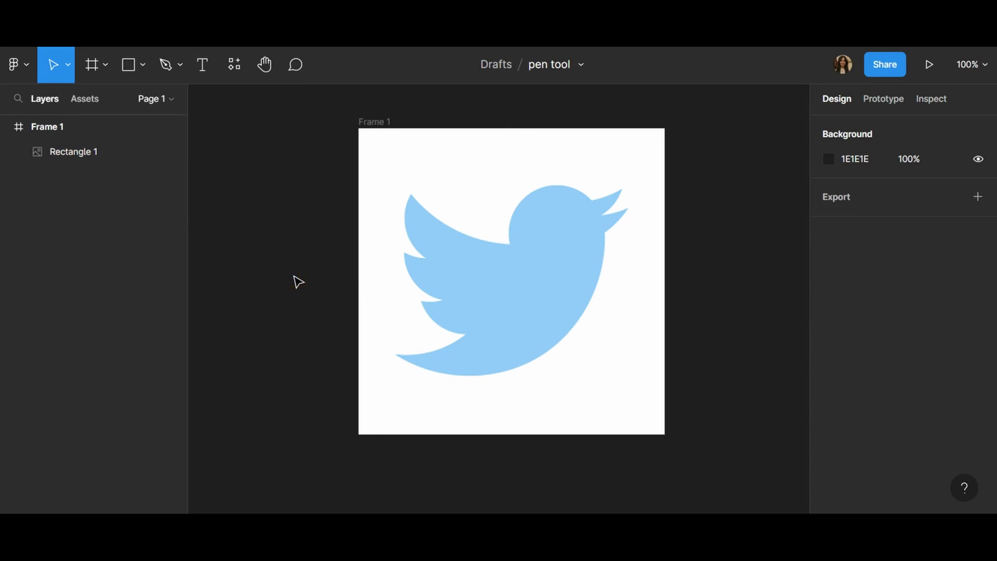
{"action": "left_click", "coordinate": [179, 66]}
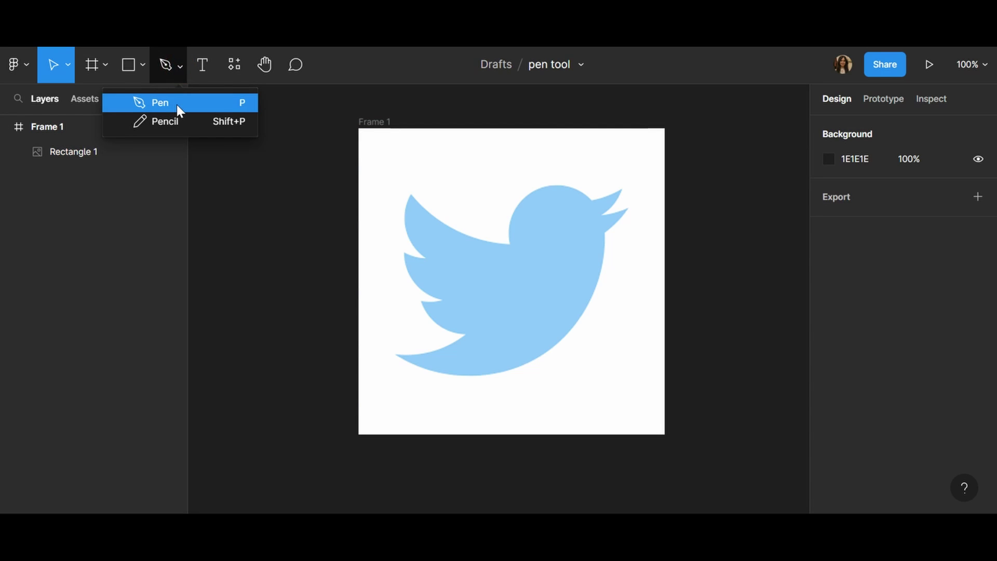
{"action": "left_click", "coordinate": [178, 106]}
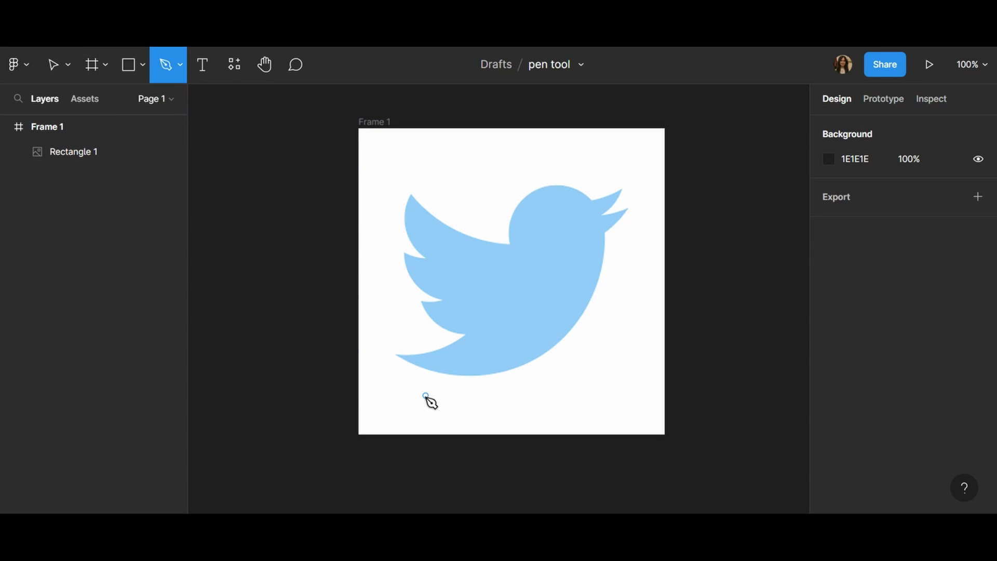
{"action": "scroll", "coordinate": [393, 342], "scroll_direction": "up", "scroll_amount": 10, "text": "ctrl"}
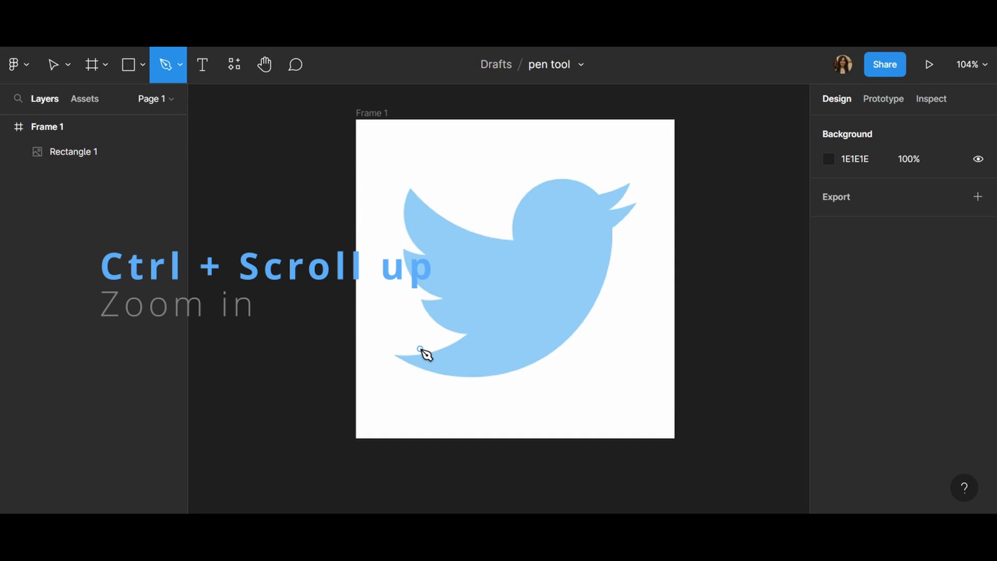
{"action": "scroll", "coordinate": [425, 368], "scroll_direction": "up", "scroll_amount": 2, "text": "ctrl"}
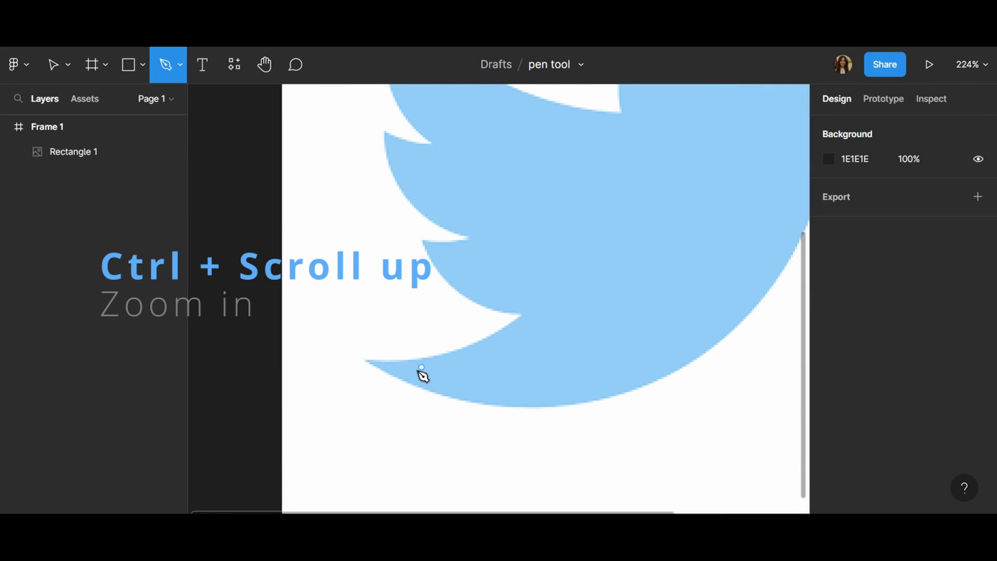
{"action": "scroll", "coordinate": [438, 377], "scroll_direction": "up", "scroll_amount": 1, "text": "ctrl"}
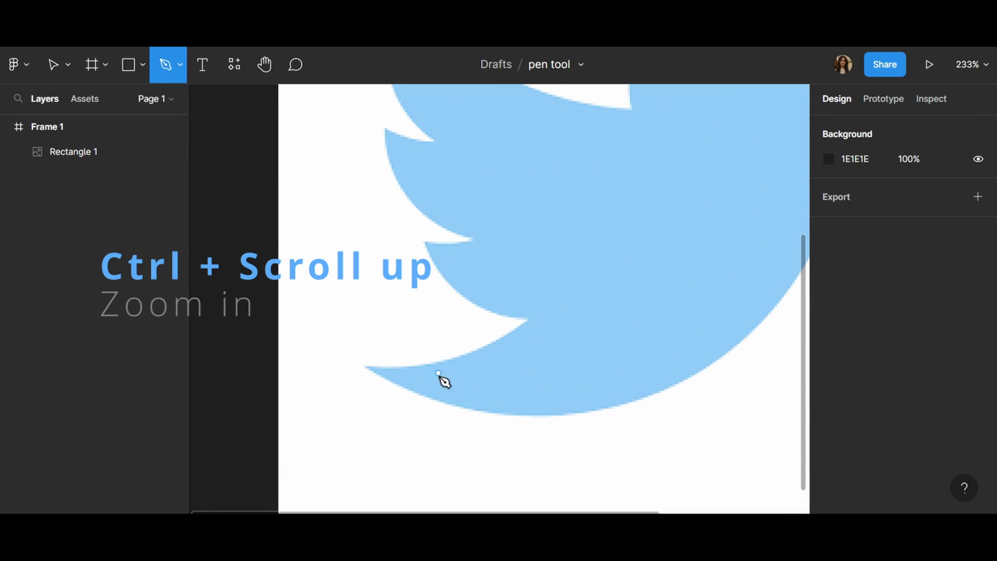
Start the pen path at the tail tip and curve it through the first wing notches
{"action": "left_click", "coordinate": [366, 365]}
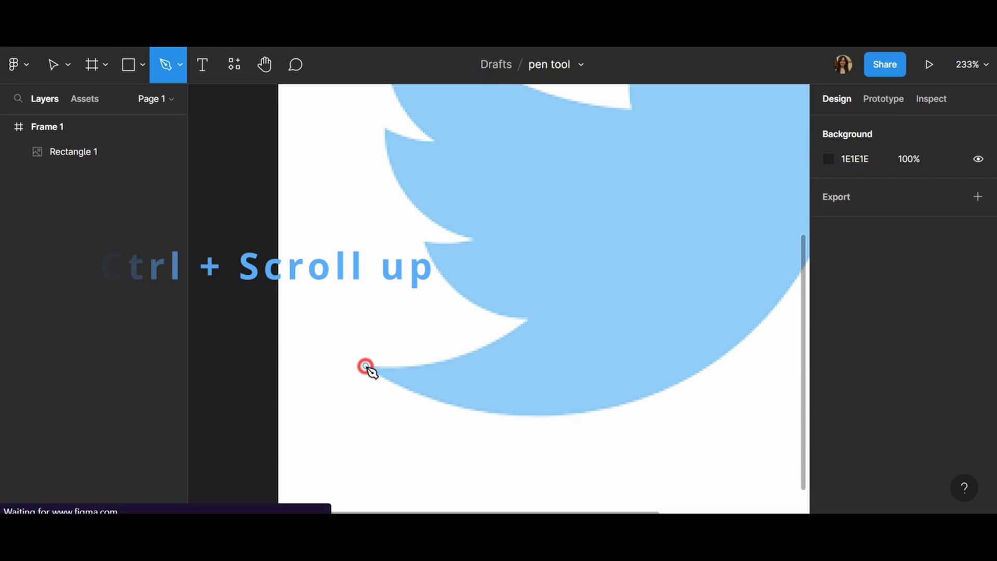
{"action": "left_click", "coordinate": [528, 321]}
{"action": "left_click_drag", "start_coordinate": [528, 321], "coordinate": [594, 268]}
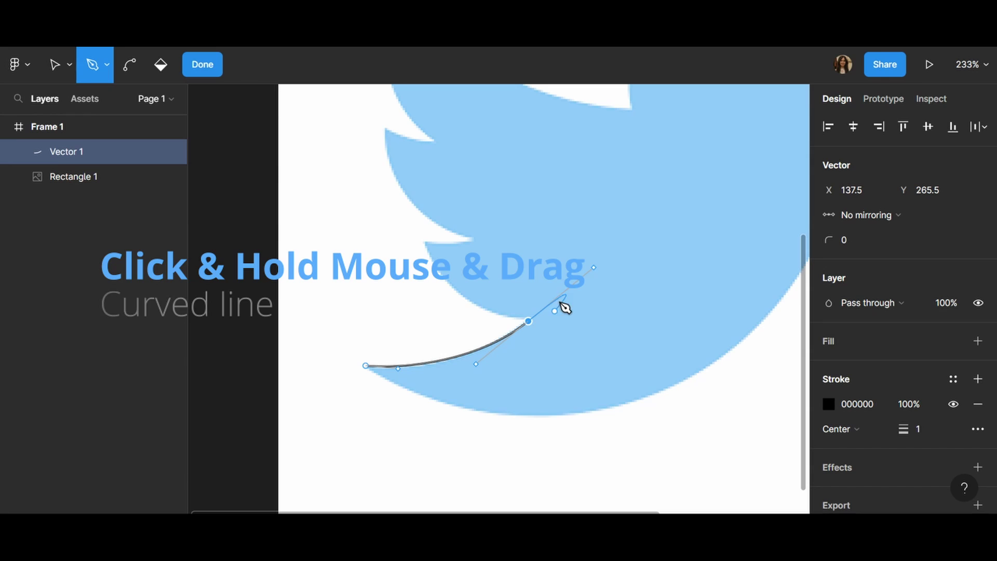
{"action": "key", "text": "Escape"}
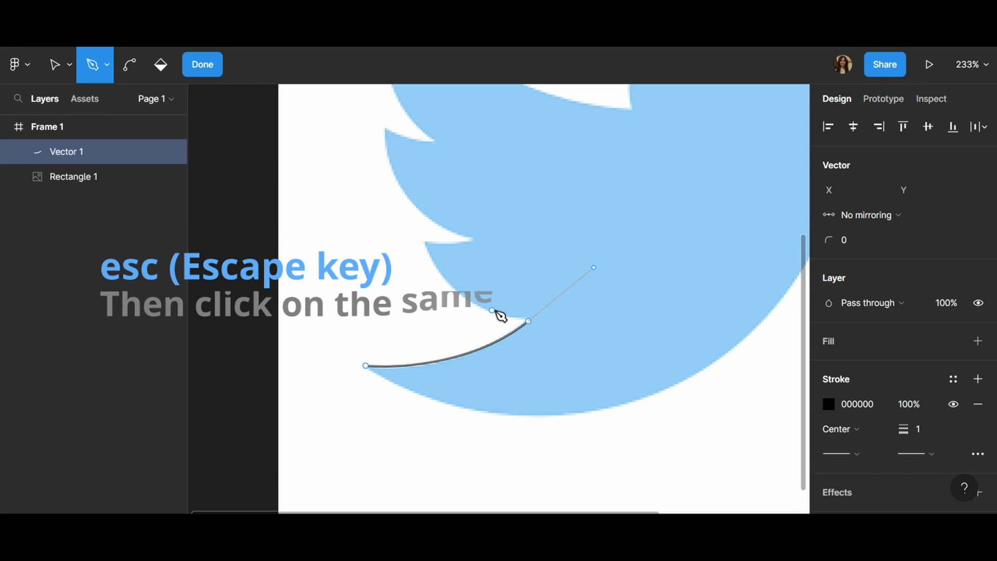
{"action": "left_click", "coordinate": [528, 321]}
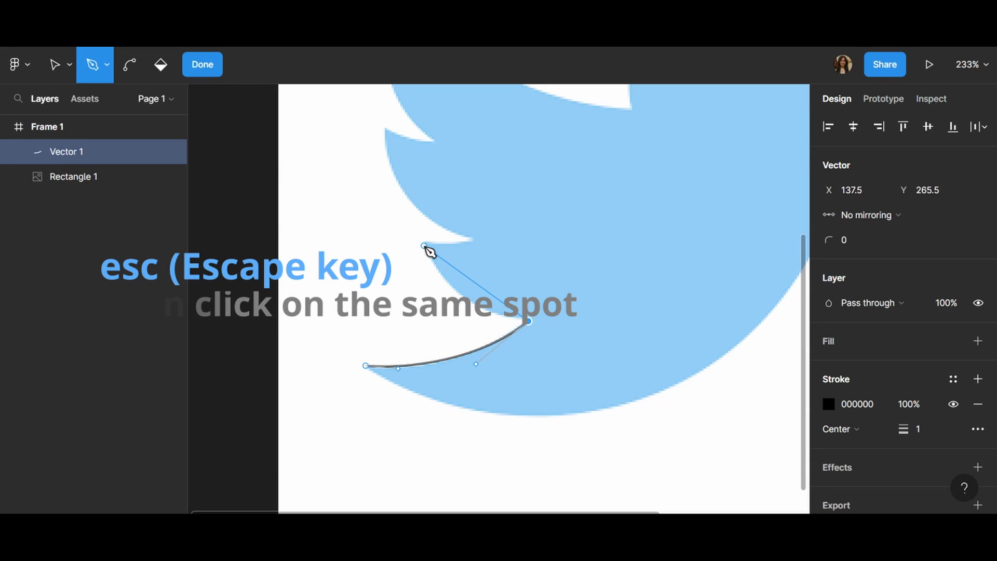
{"action": "left_click_drag", "start_coordinate": [423, 245], "coordinate": [426, 198]}
{"action": "left_click", "coordinate": [426, 244]}
{"action": "left_click_drag", "start_coordinate": [474, 240], "coordinate": [491, 233]}
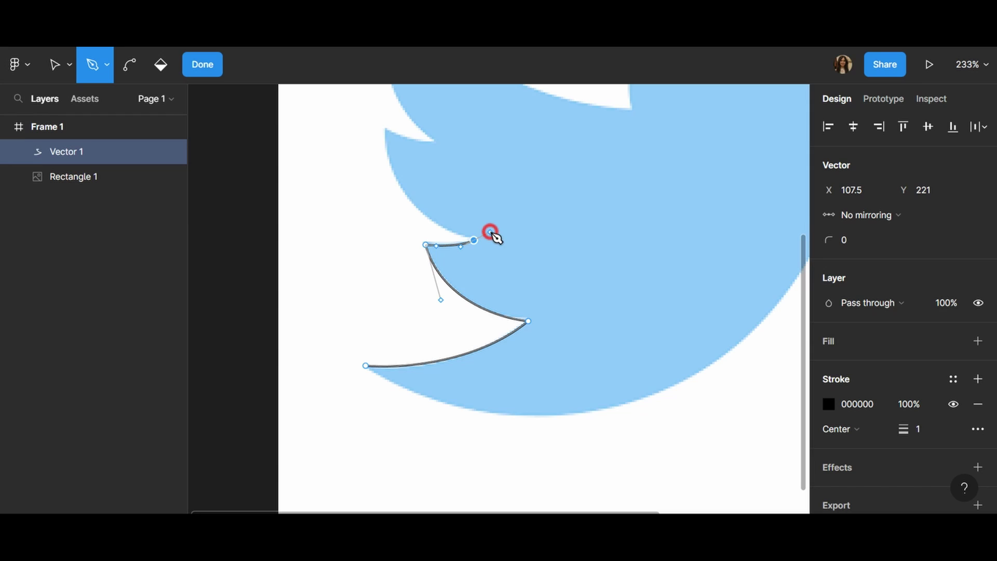
{"action": "key", "text": "Escape"}
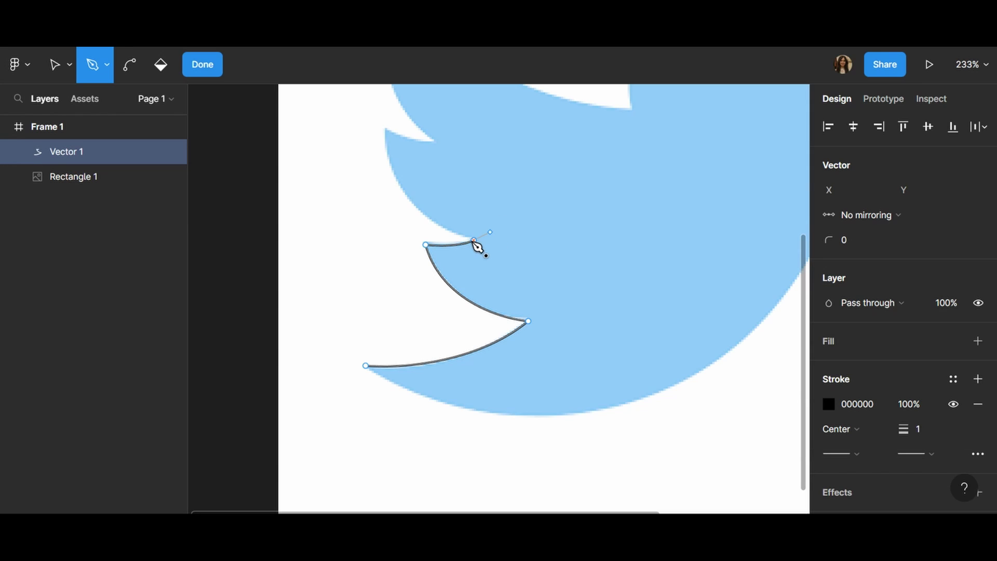
Continue the path along the jagged wing edge up to the top wing tip
{"action": "left_click", "coordinate": [473, 240]}
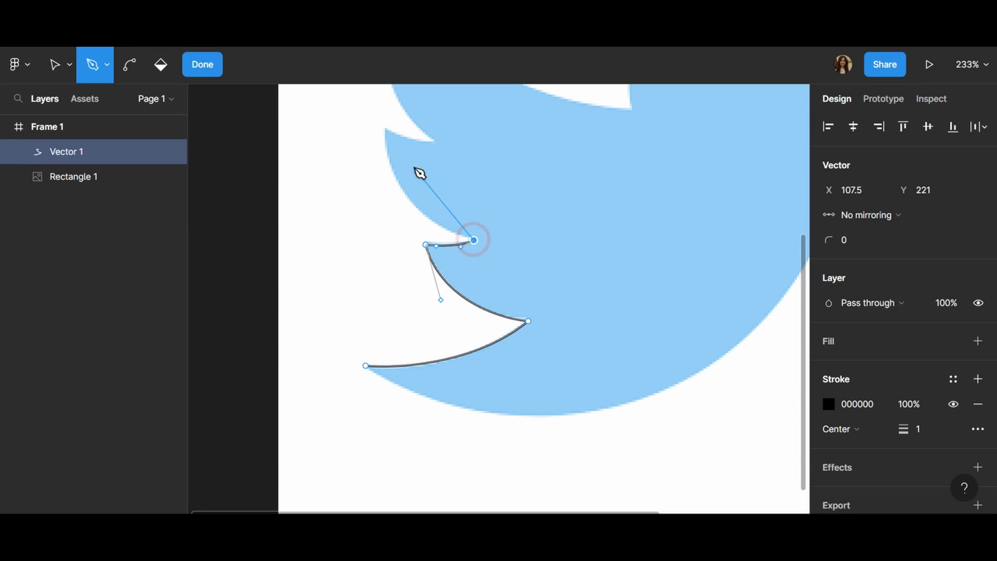
{"action": "left_click", "coordinate": [384, 129]}
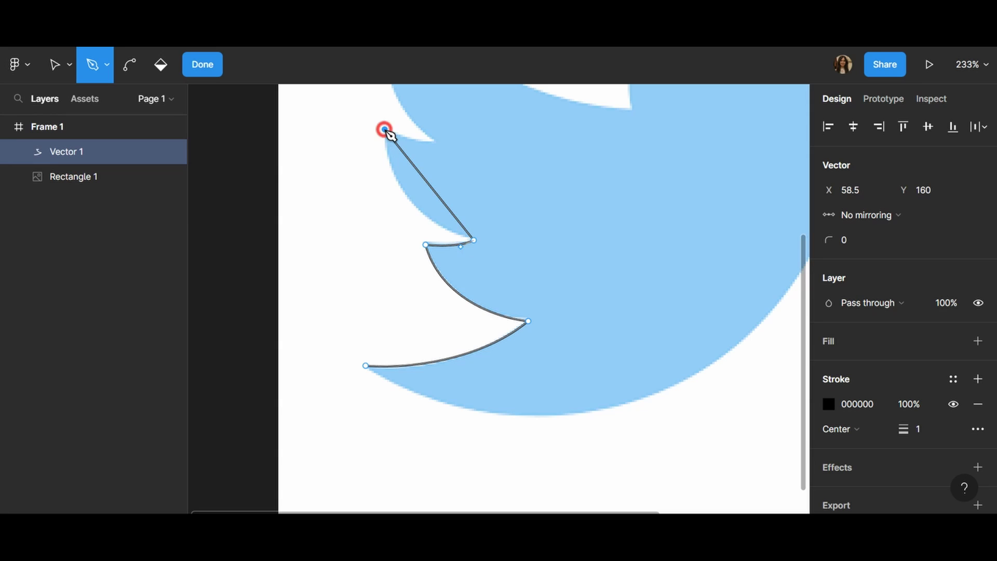
{"action": "left_click_drag", "start_coordinate": [384, 129], "coordinate": [379, 167]}
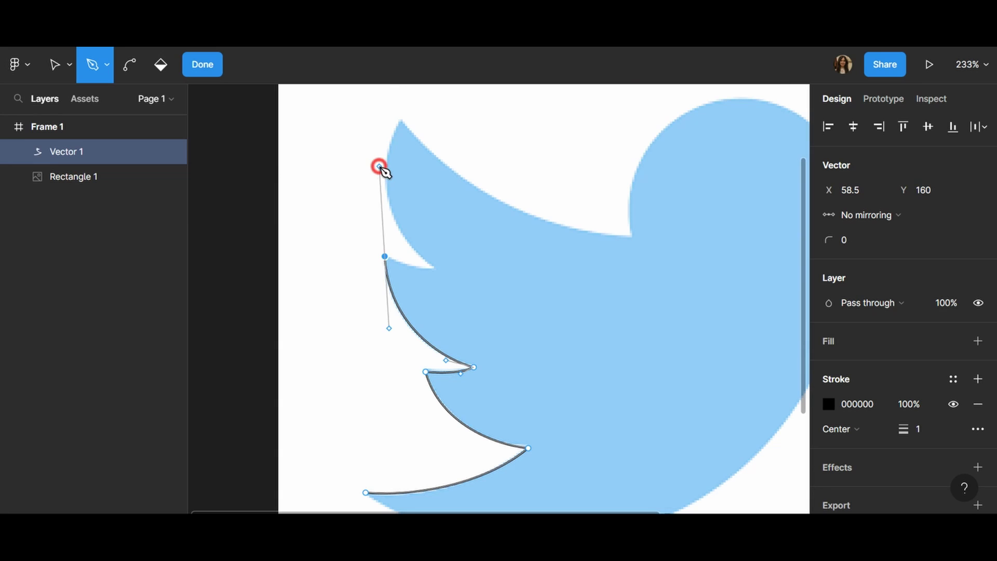
{"action": "key", "text": "Escape"}
{"action": "left_click", "coordinate": [384, 256]}
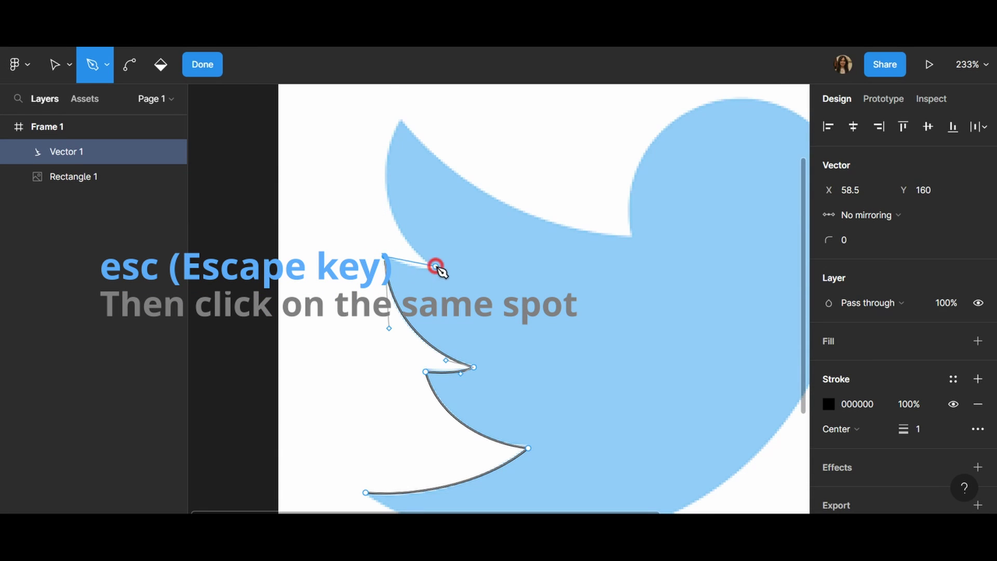
{"action": "left_click_drag", "start_coordinate": [435, 266], "coordinate": [455, 256]}
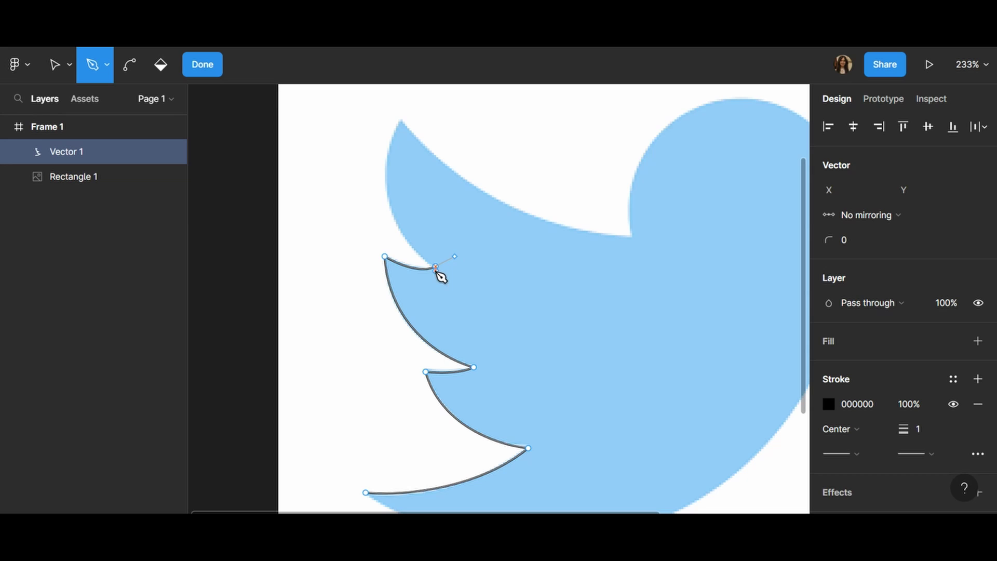
{"action": "left_click", "coordinate": [436, 266]}
{"action": "left_click", "coordinate": [403, 121]}
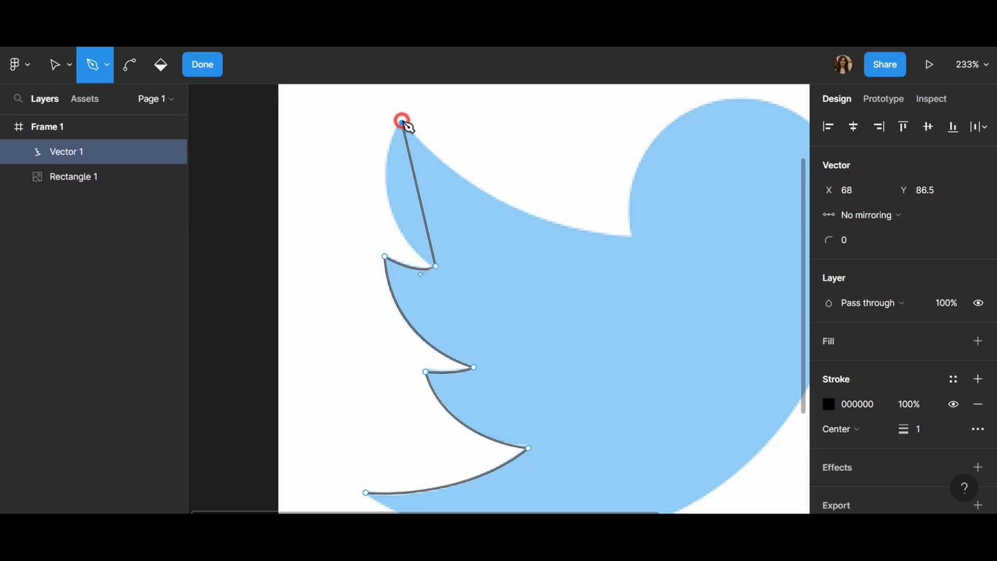
{"action": "left_click_drag", "start_coordinate": [402, 121], "coordinate": [454, 173]}
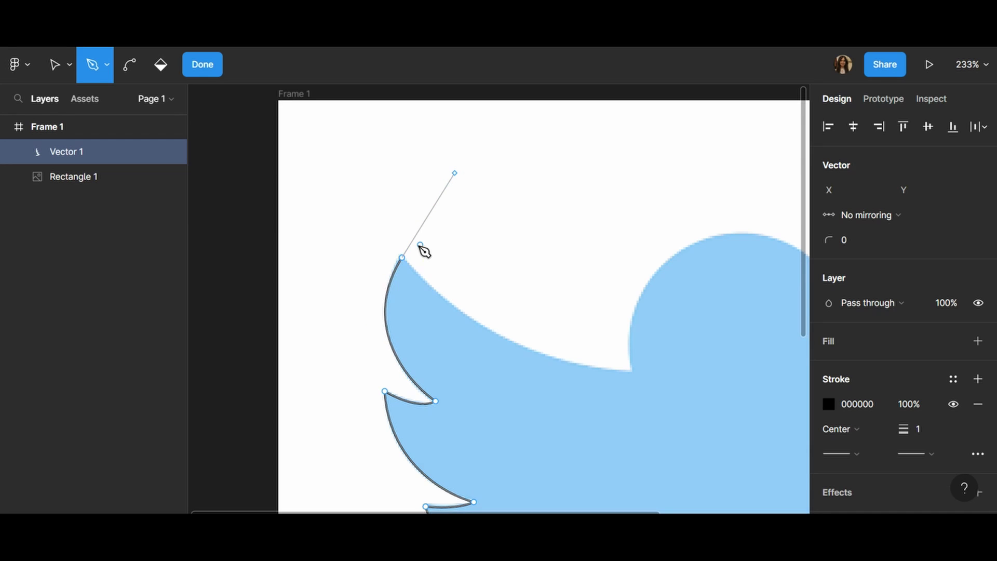
Curve the path along the top of the wing and up over the bird's head
{"action": "left_click", "coordinate": [403, 257]}
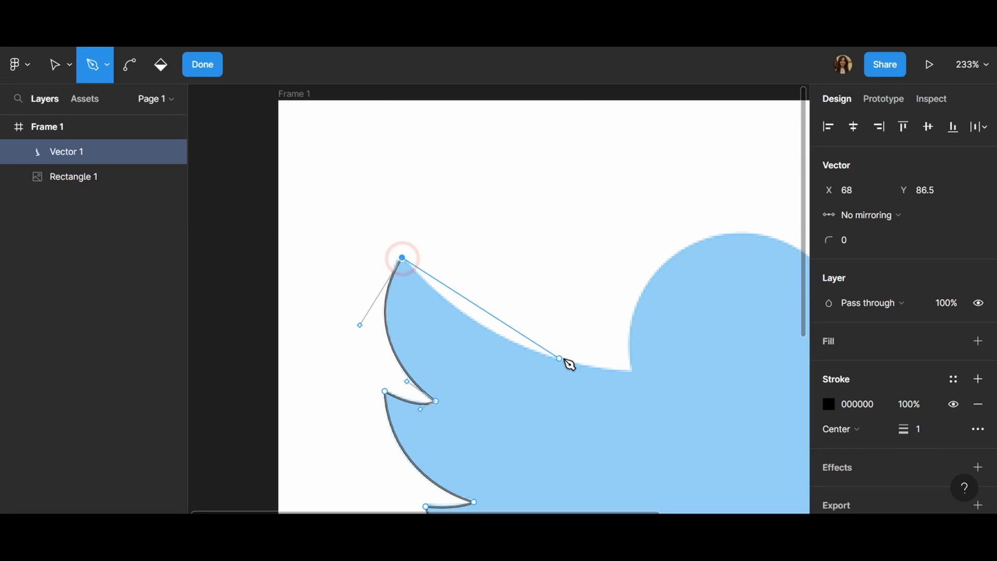
{"action": "left_click_drag", "start_coordinate": [631, 370], "coordinate": [769, 365]}
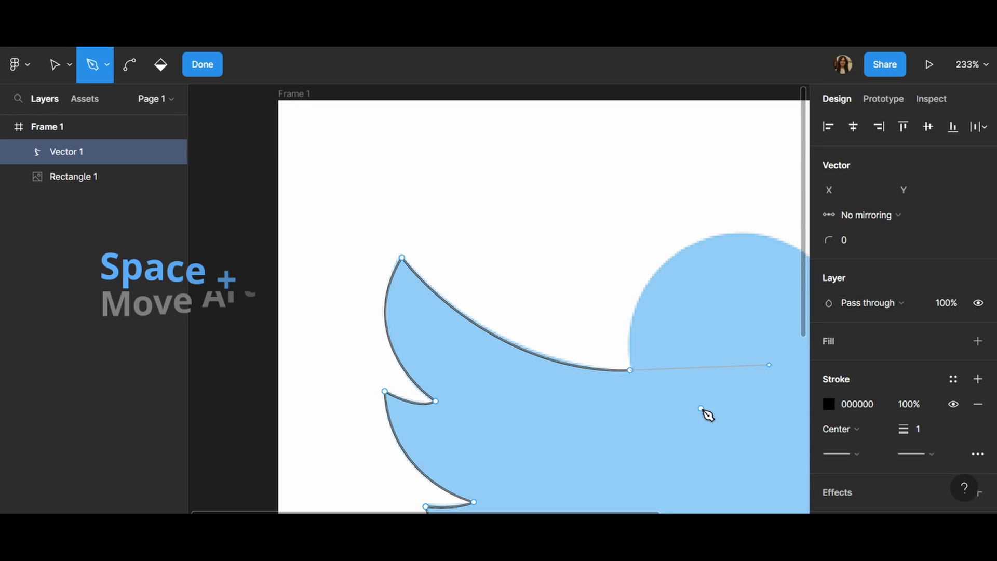
{"action": "left_click_drag", "start_coordinate": [710, 405], "coordinate": [500, 395]}
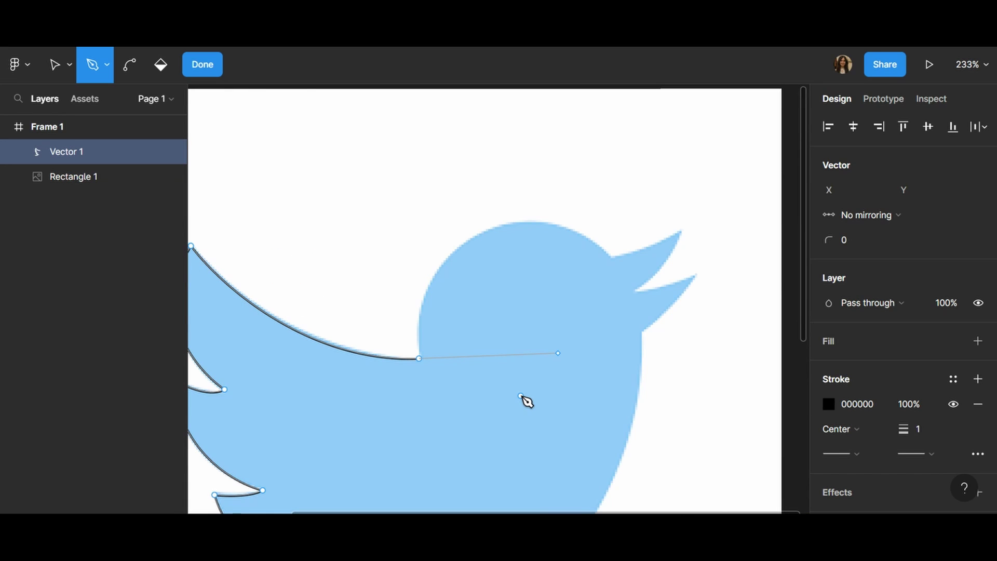
{"action": "left_click", "coordinate": [420, 359]}
{"action": "scroll", "coordinate": [422, 362], "scroll_direction": "right", "scroll_amount": 3}
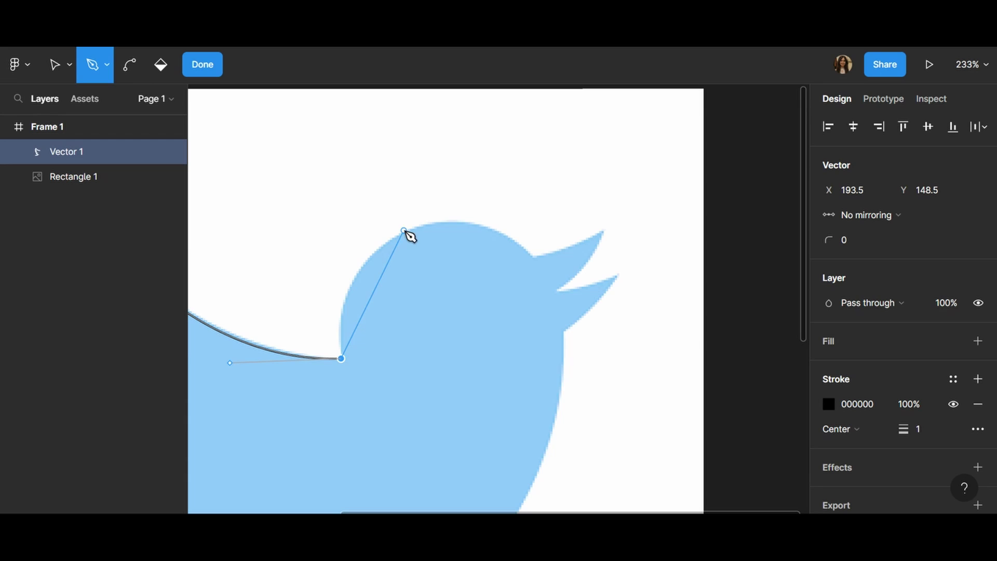
{"action": "left_click_drag", "start_coordinate": [388, 303], "coordinate": [494, 296]}
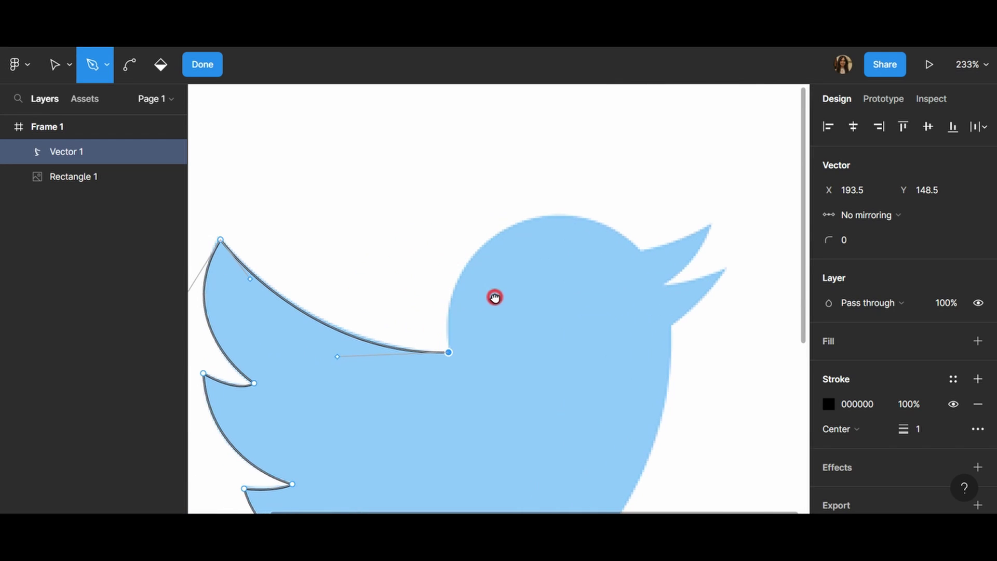
{"action": "left_click_drag", "start_coordinate": [520, 224], "coordinate": [604, 198]}
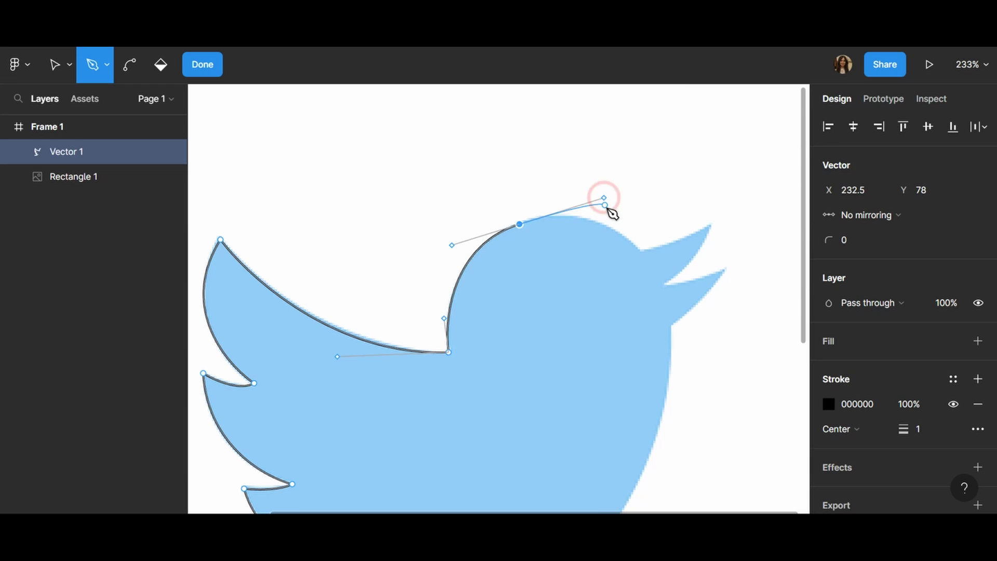
Trace around the upper and lower beak tips and curve down into the throat
{"action": "left_click", "coordinate": [641, 253]}
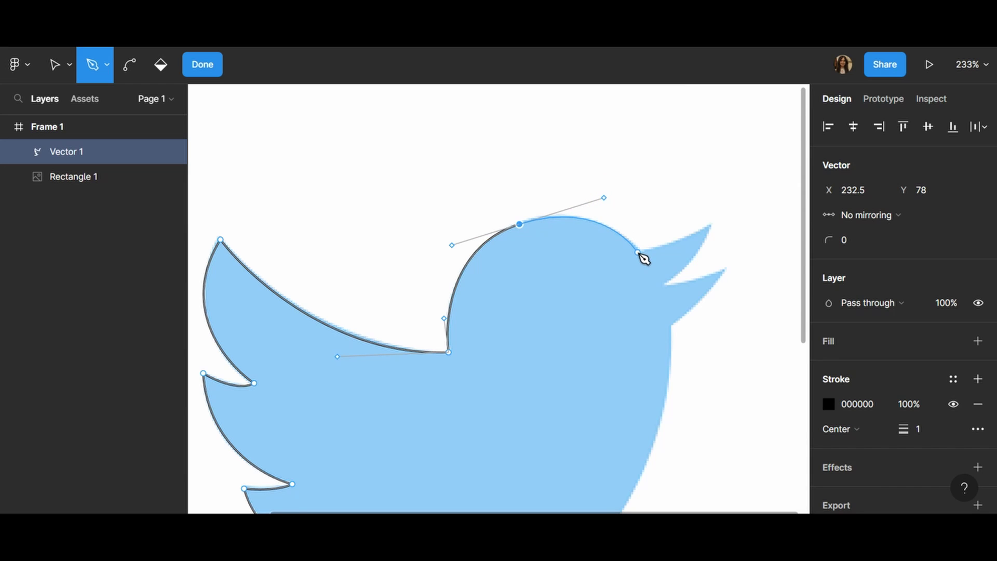
{"action": "left_click", "coordinate": [641, 251]}
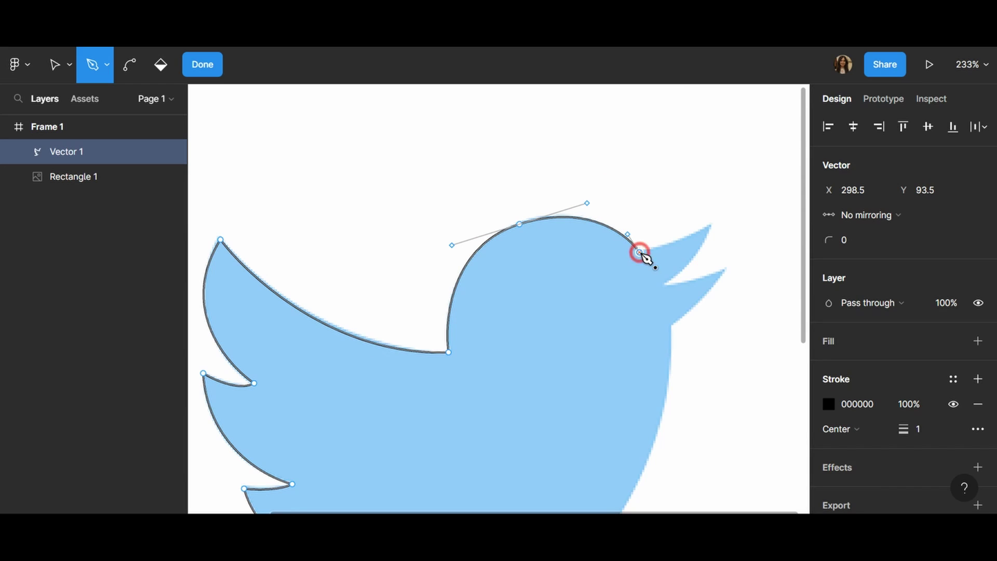
{"action": "left_click_drag", "start_coordinate": [711, 224], "coordinate": [721, 213]}
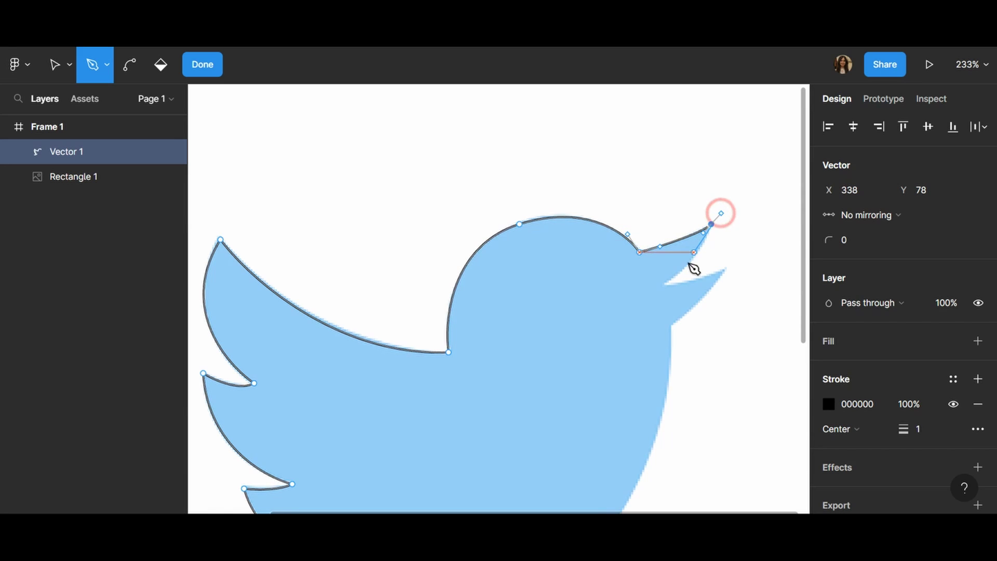
{"action": "mouse_move", "coordinate": [666, 285]}
{"action": "left_mouse_down"}
{"action": "mouse_move", "coordinate": [642, 287]}
{"action": "mouse_move", "coordinate": [652, 281]}
{"action": "left_mouse_up"}
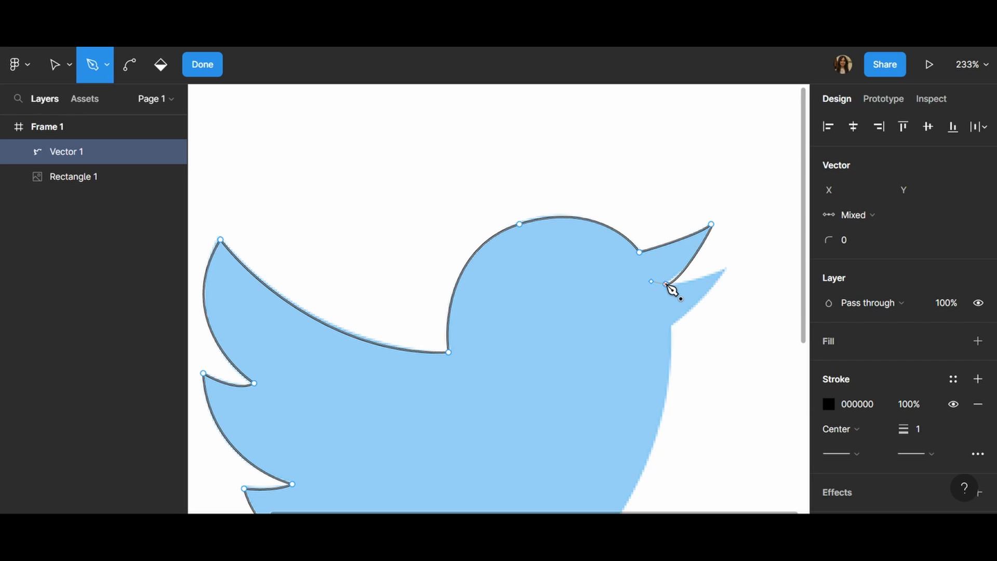
{"action": "left_click", "coordinate": [666, 284]}
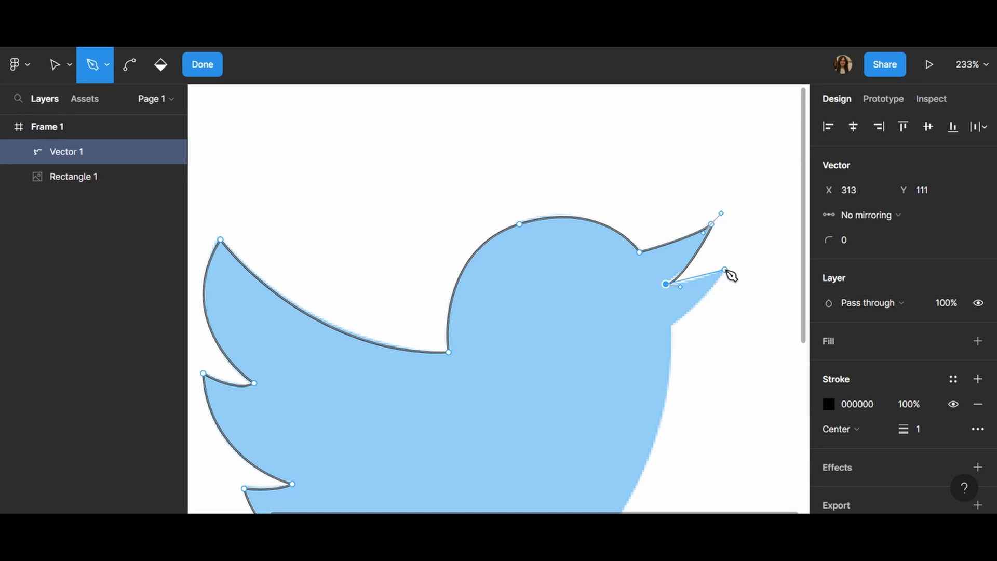
{"action": "left_click_drag", "start_coordinate": [726, 270], "coordinate": [738, 259]}
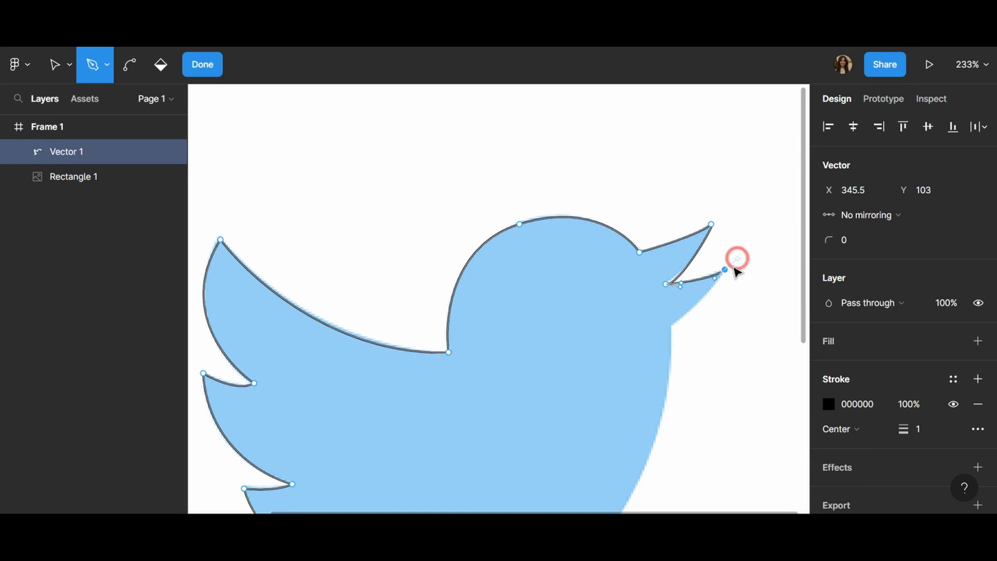
{"action": "mouse_move", "coordinate": [673, 323]}
{"action": "left_mouse_down"}
{"action": "mouse_move", "coordinate": [659, 330]}
{"action": "mouse_move", "coordinate": [675, 332]}
{"action": "left_mouse_up"}
Zoom out and close Vector 1 with a curved belly segment ending at the tail tip
{"action": "scroll", "coordinate": [668, 364], "scroll_direction": "down", "scroll_amount": 2}
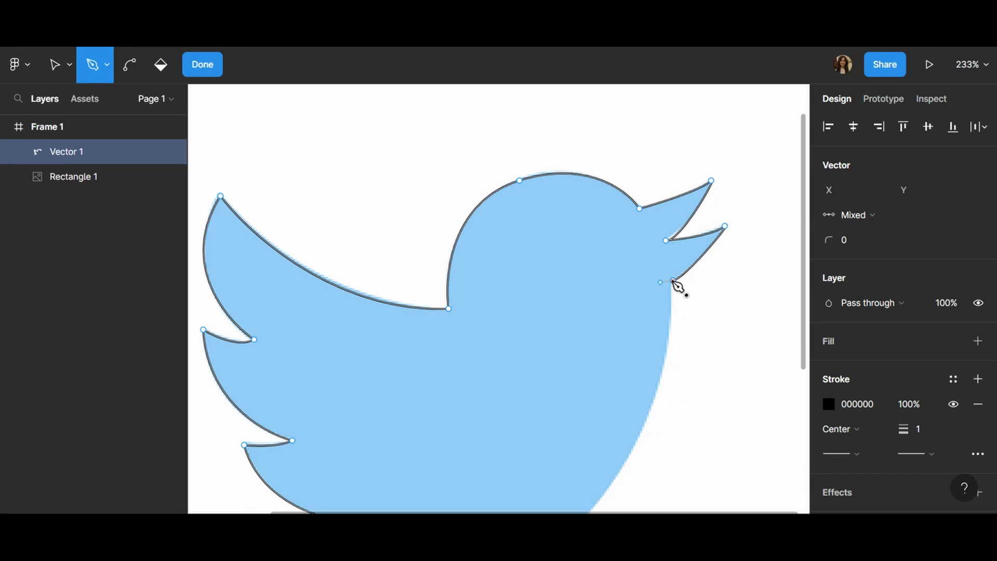
{"action": "scroll", "coordinate": [664, 338], "scroll_direction": "down", "scroll_amount": 8}
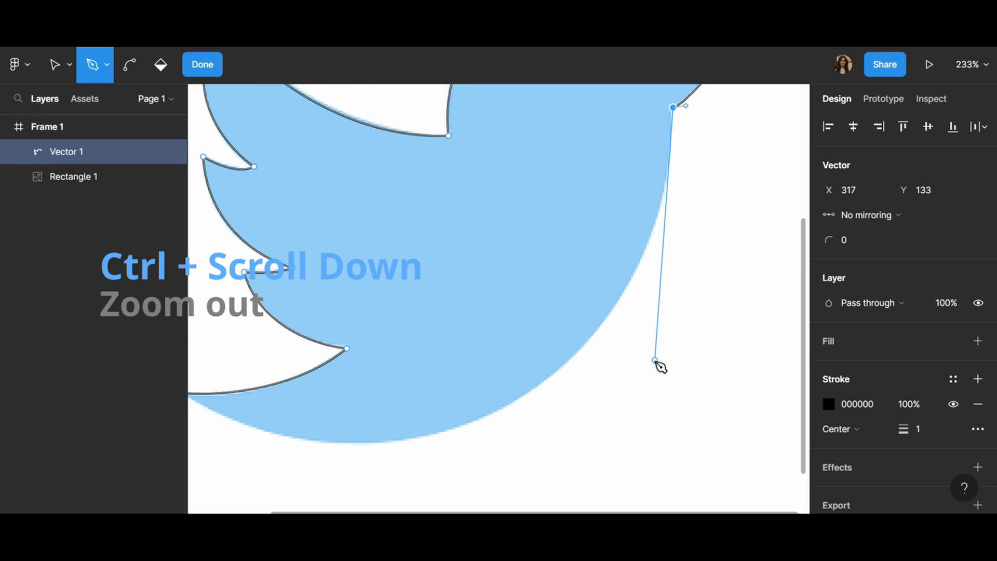
{"action": "scroll", "coordinate": [657, 366], "scroll_direction": "up", "scroll_amount": 2}
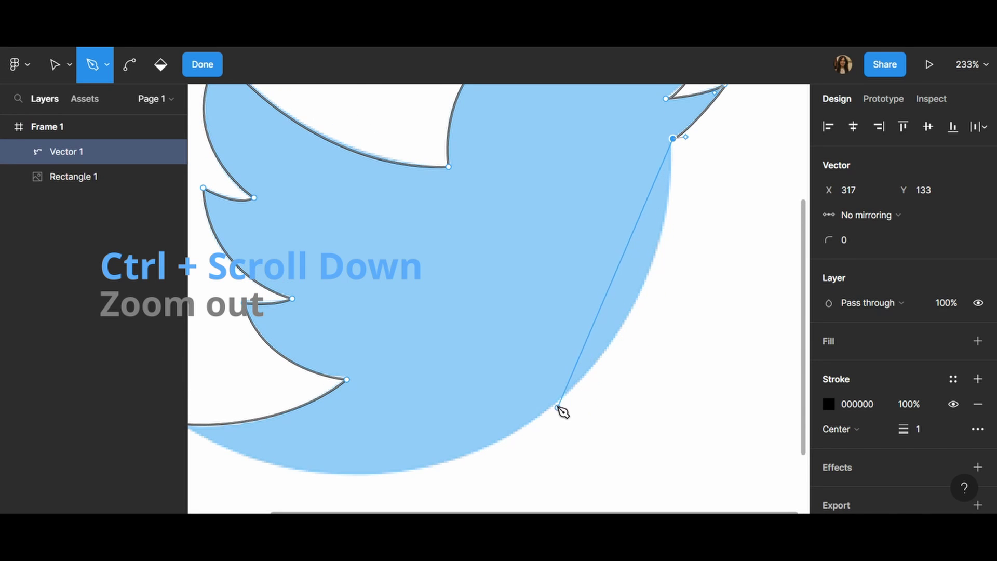
{"action": "scroll", "coordinate": [528, 412], "scroll_direction": "down", "scroll_amount": 5}
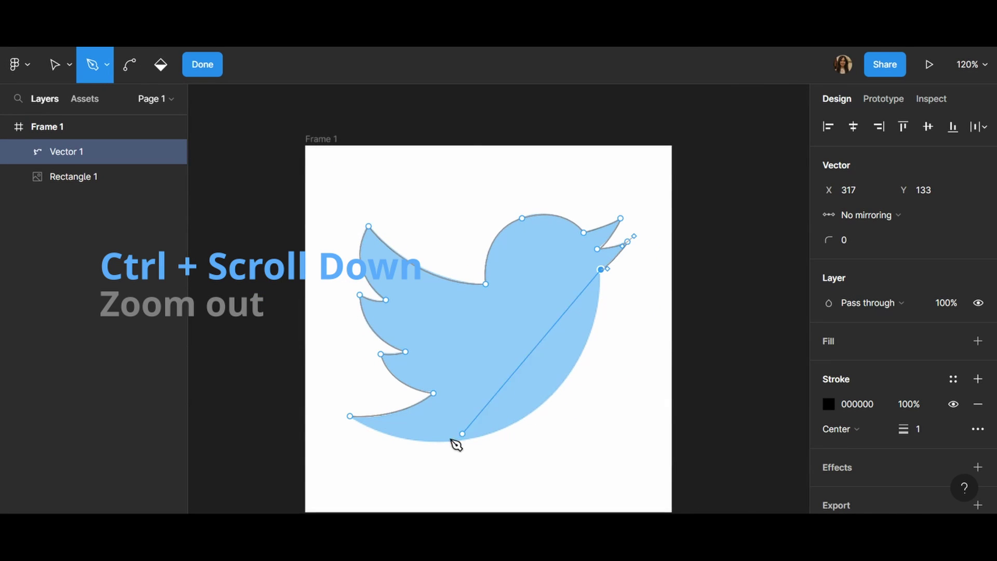
{"action": "left_click_drag", "start_coordinate": [350, 416], "coordinate": [252, 310]}
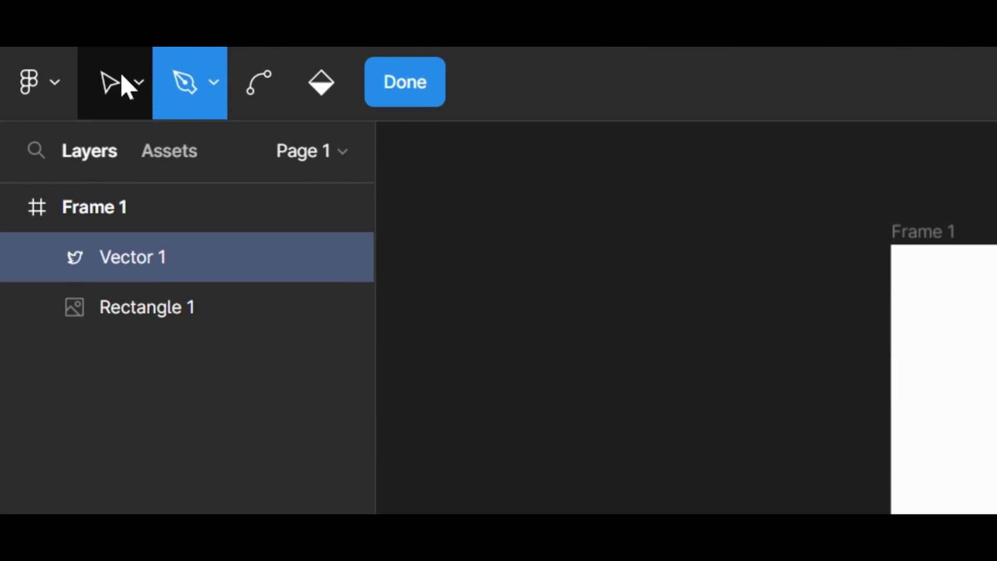
Bend the belly and tail curves and their handles to match the bird image beneath
{"action": "left_click", "coordinate": [122, 78]}
{"action": "key", "text": "ctrl"}
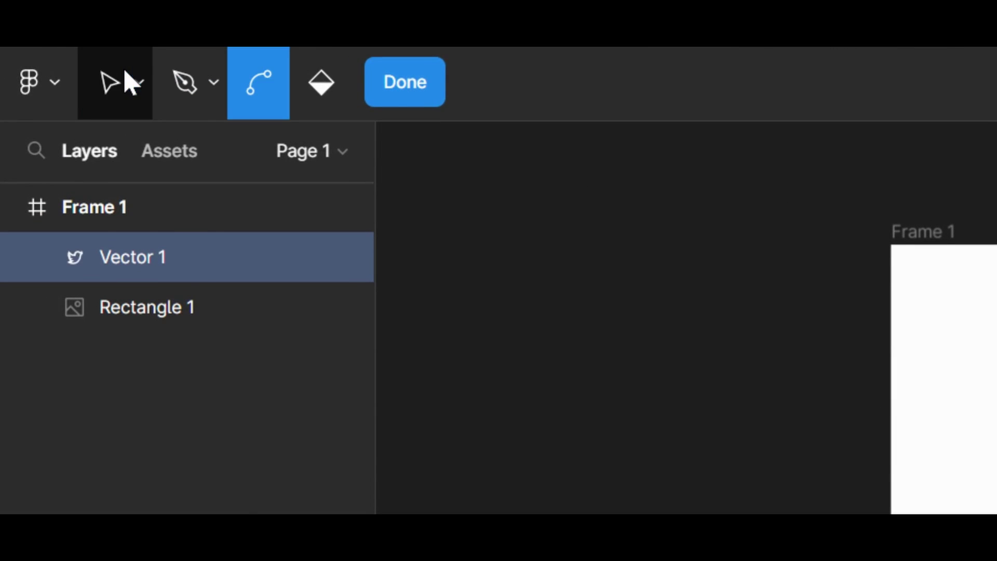
{"action": "left_click_drag", "start_coordinate": [725, 426], "coordinate": [580, 332]}
{"action": "scroll", "coordinate": [563, 340], "scroll_direction": "up", "scroll_amount": 2}
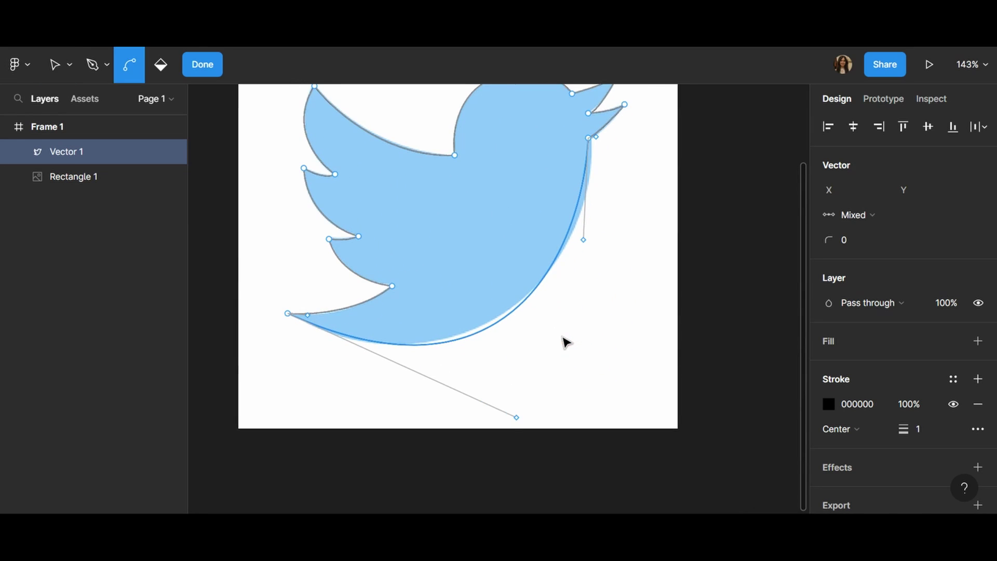
{"action": "scroll", "coordinate": [563, 343], "scroll_direction": "up", "scroll_amount": 2}
{"action": "left_click_drag", "start_coordinate": [582, 242], "coordinate": [588, 245]}
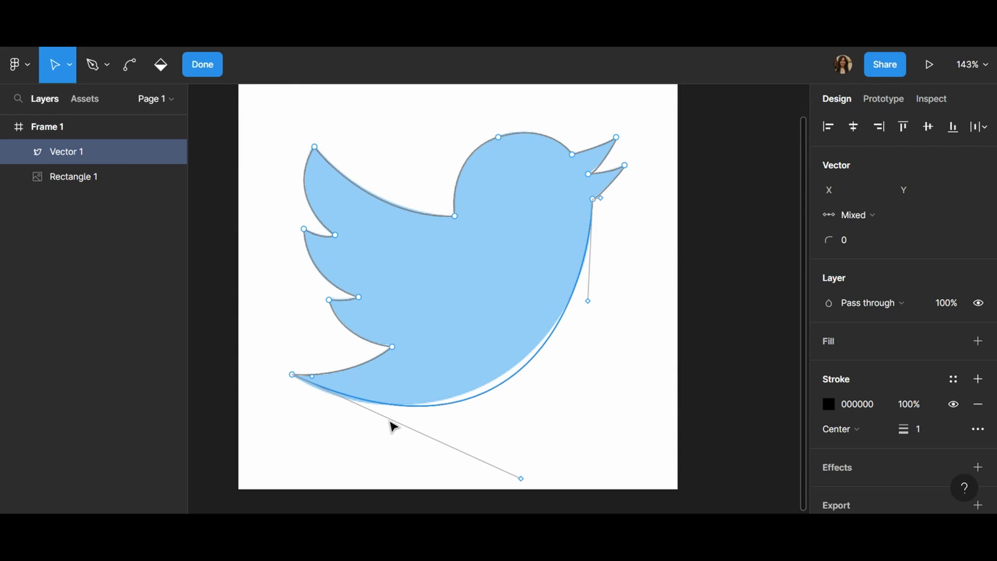
{"action": "left_click", "coordinate": [130, 65]}
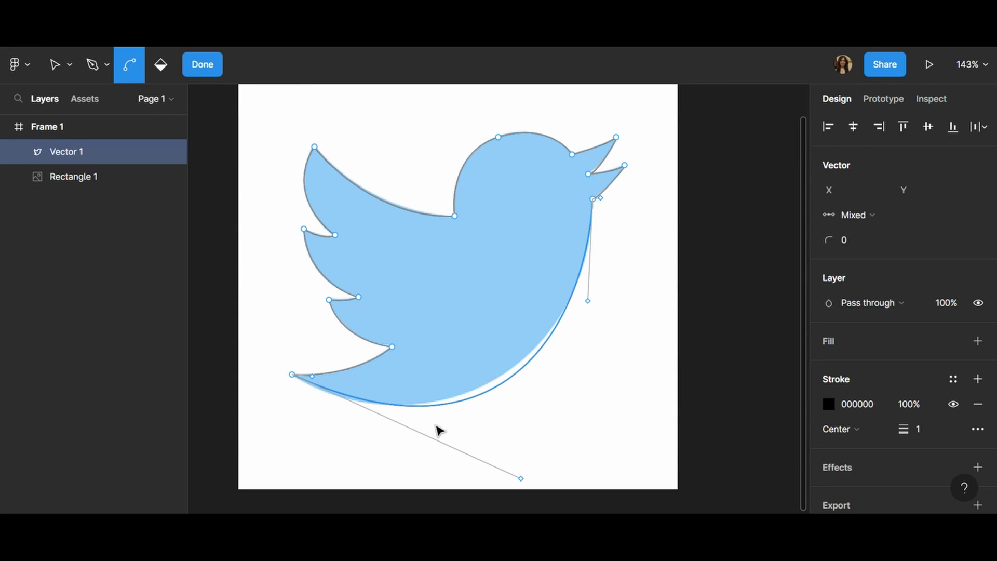
{"action": "left_click_drag", "start_coordinate": [495, 387], "coordinate": [499, 380]}
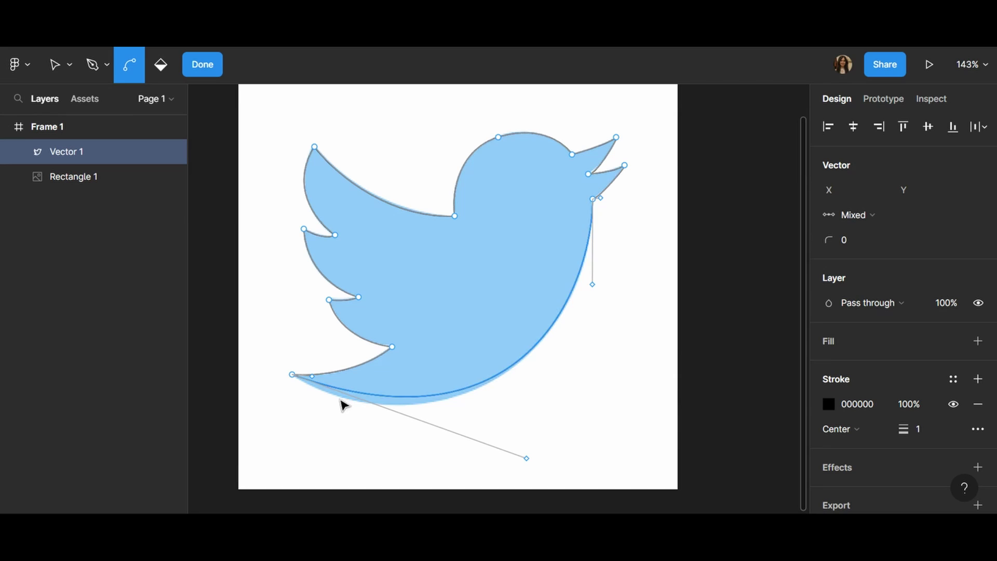
{"action": "left_click_drag", "start_coordinate": [356, 393], "coordinate": [343, 400]}
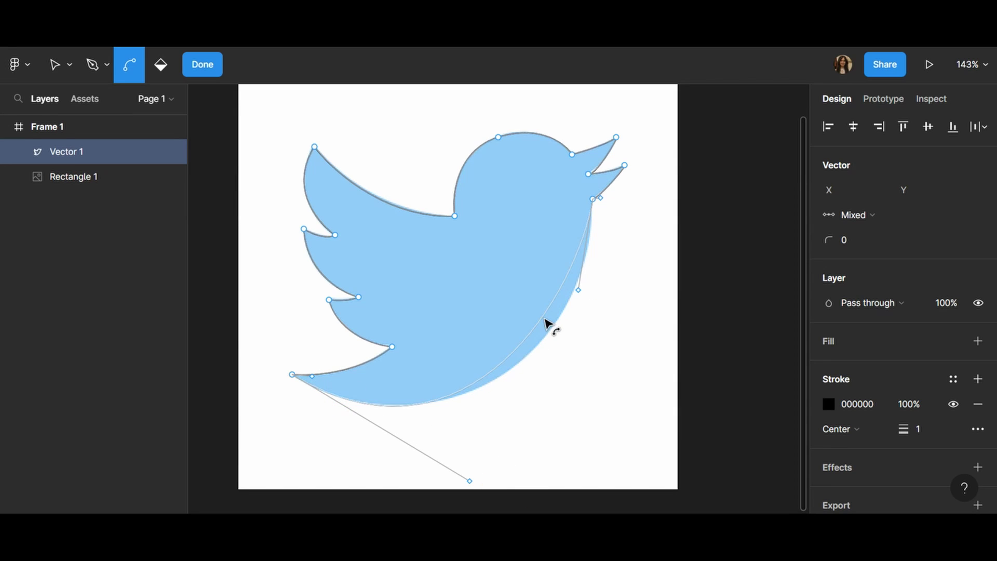
{"action": "left_click_drag", "start_coordinate": [553, 310], "coordinate": [565, 308]}
{"action": "left_click_drag", "start_coordinate": [452, 396], "coordinate": [455, 398]}
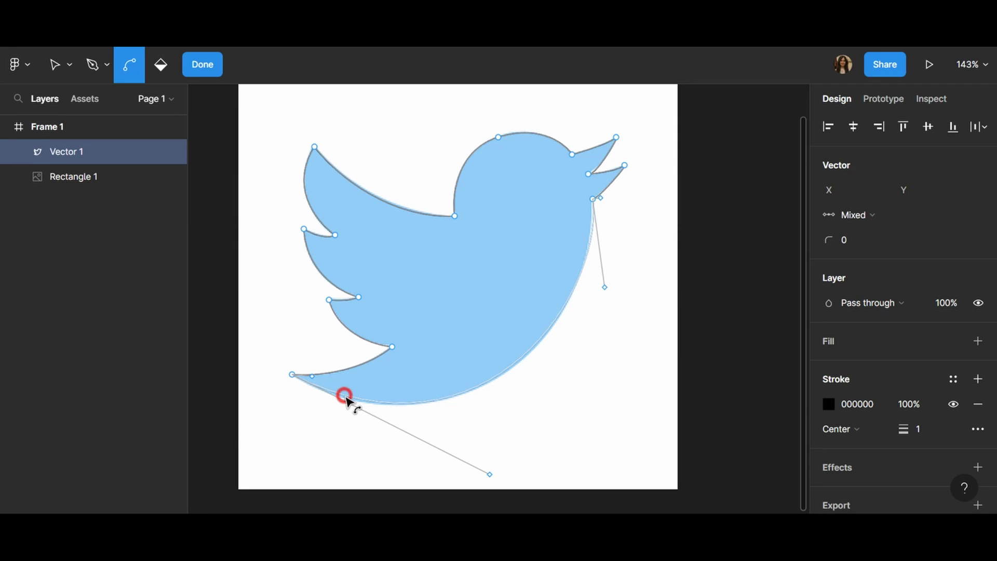
{"action": "left_click_drag", "start_coordinate": [344, 397], "coordinate": [344, 397]}
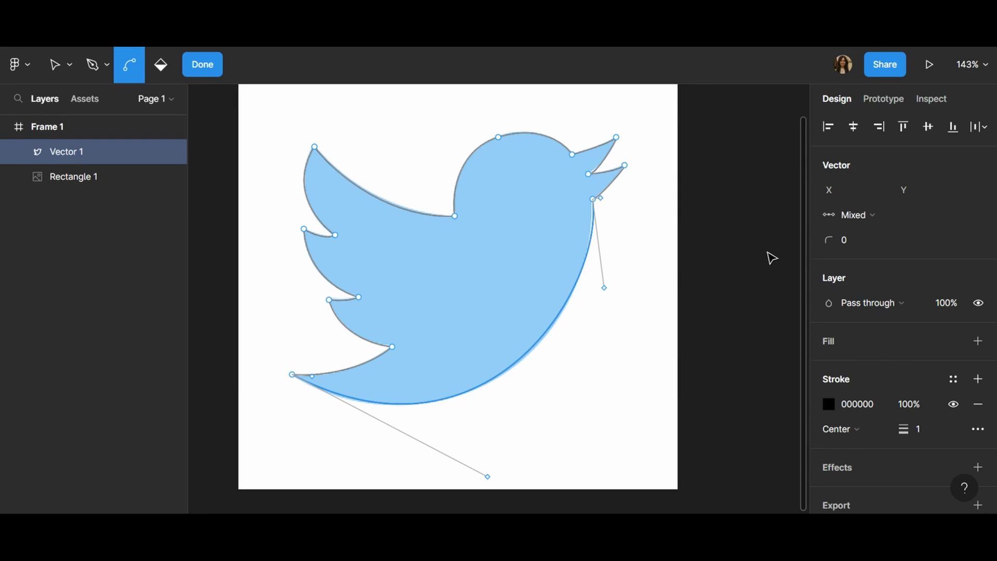
Fill the closed bird outline with the Paint bucket and set it to light cyan 8BEDF3
{"action": "key", "text": "ctrl+z"}
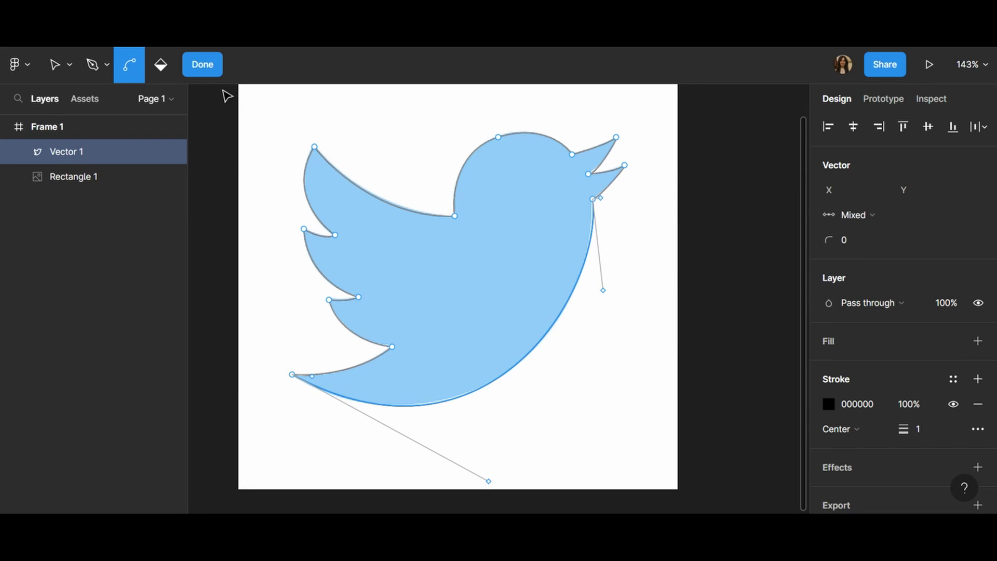
{"action": "left_click", "coordinate": [162, 66]}
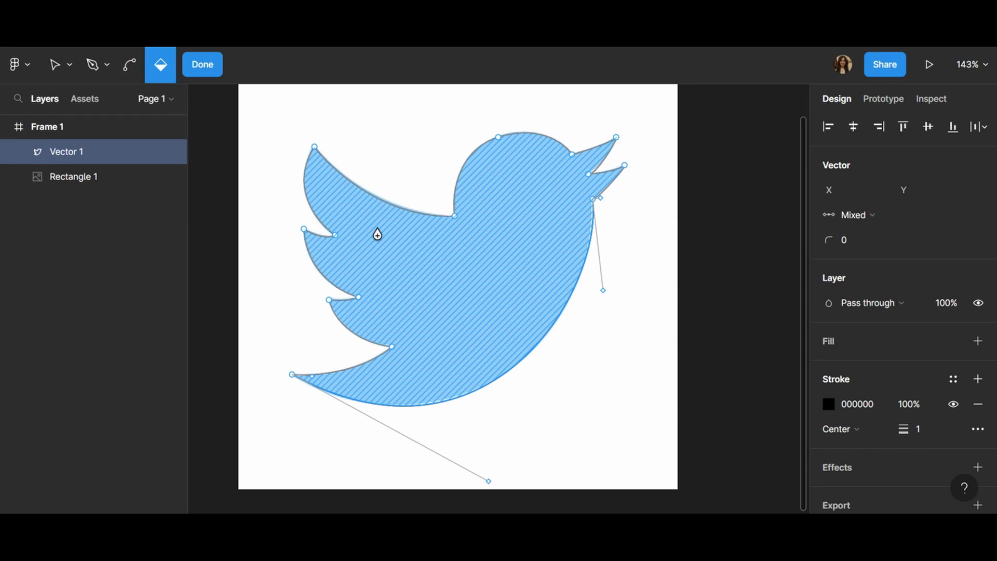
{"action": "left_click", "coordinate": [470, 286]}
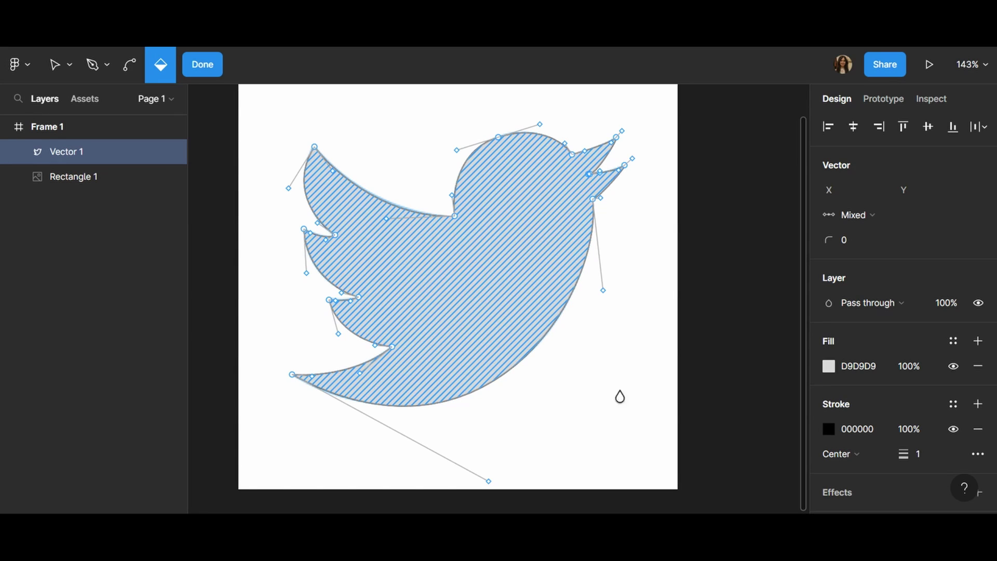
{"action": "left_click", "coordinate": [827, 371]}
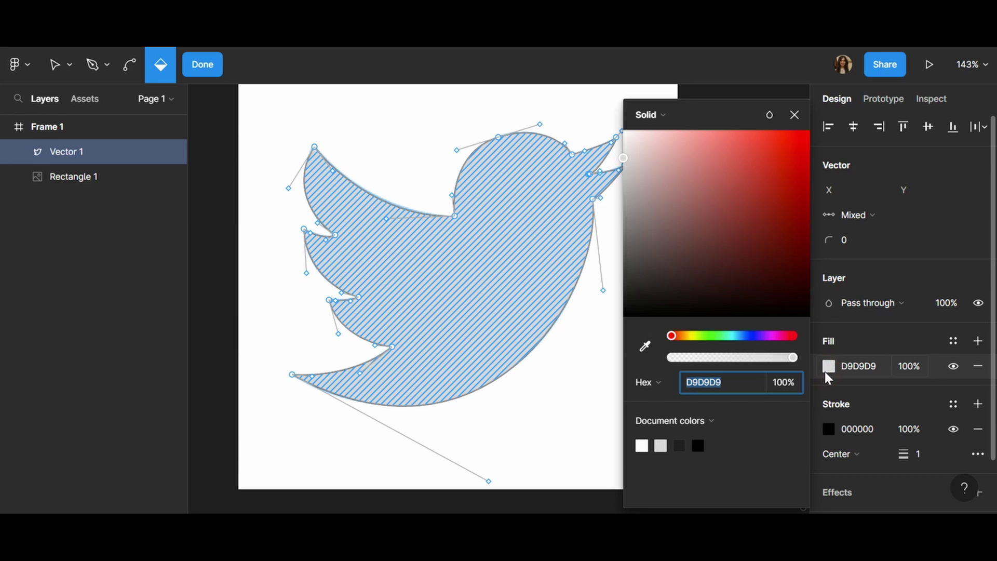
{"action": "left_click_drag", "start_coordinate": [672, 336], "coordinate": [734, 347]}
{"action": "mouse_move", "coordinate": [716, 146]}
{"action": "left_mouse_down"}
{"action": "mouse_move", "coordinate": [670, 201]}
{"action": "mouse_move", "coordinate": [681, 142]}
{"action": "mouse_move", "coordinate": [703, 140]}
{"action": "left_mouse_up"}
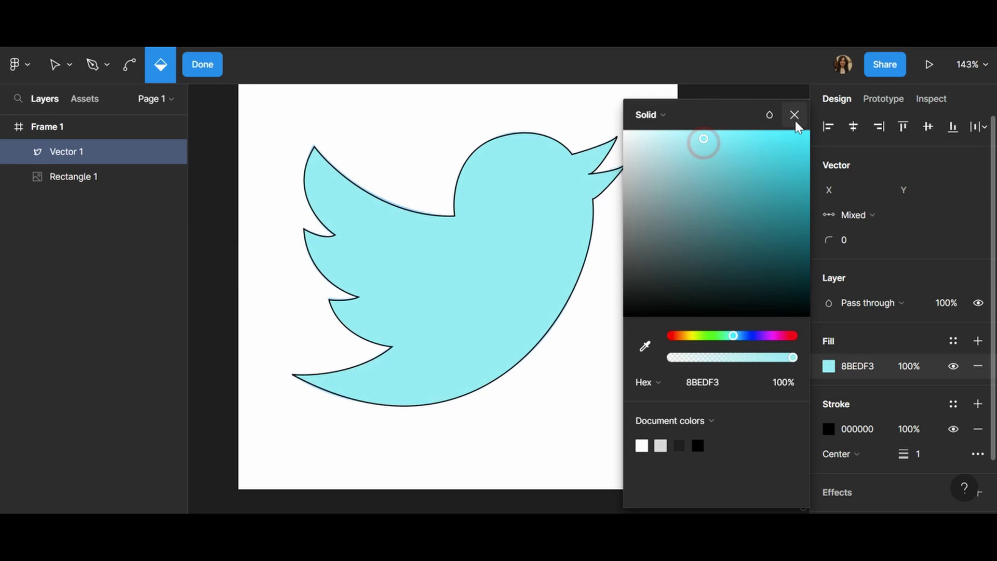
{"action": "left_click", "coordinate": [795, 115]}
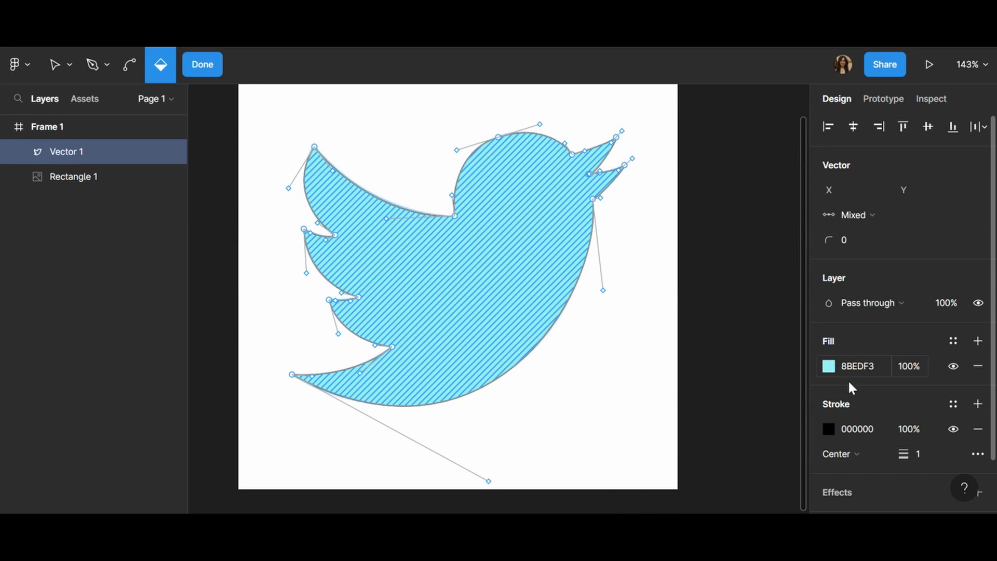
Finish the bird path, hide Rectangle 1's reference image fill, and reselect Vector 1
{"action": "left_click", "coordinate": [200, 70]}
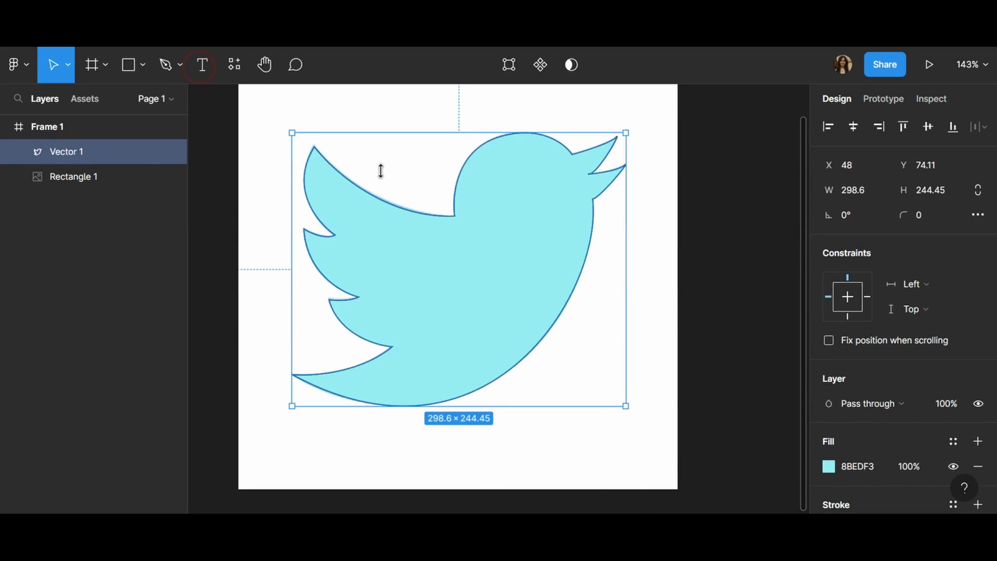
{"action": "left_click", "coordinate": [664, 318]}
{"action": "key", "text": "shift+1"}
{"action": "left_click", "coordinate": [561, 195]}
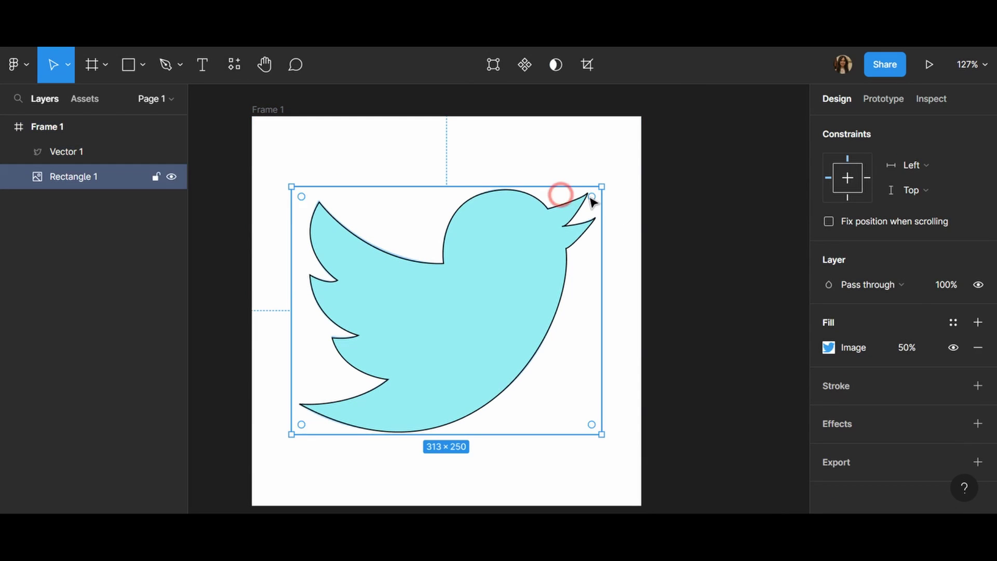
{"action": "left_click", "coordinate": [954, 348]}
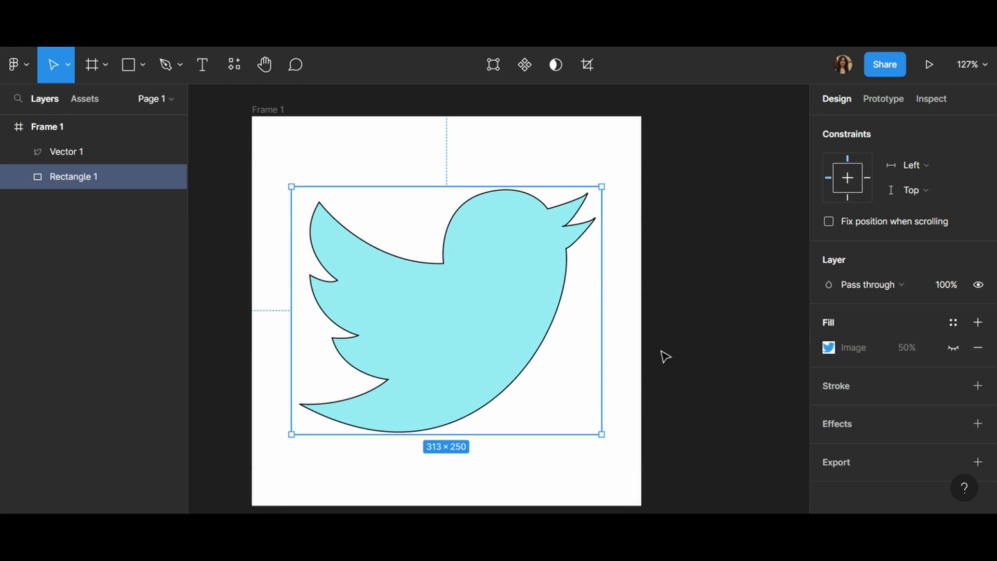
{"action": "left_click", "coordinate": [498, 329]}
{"action": "scroll", "coordinate": [909, 327], "scroll_direction": "down", "scroll_amount": 3}
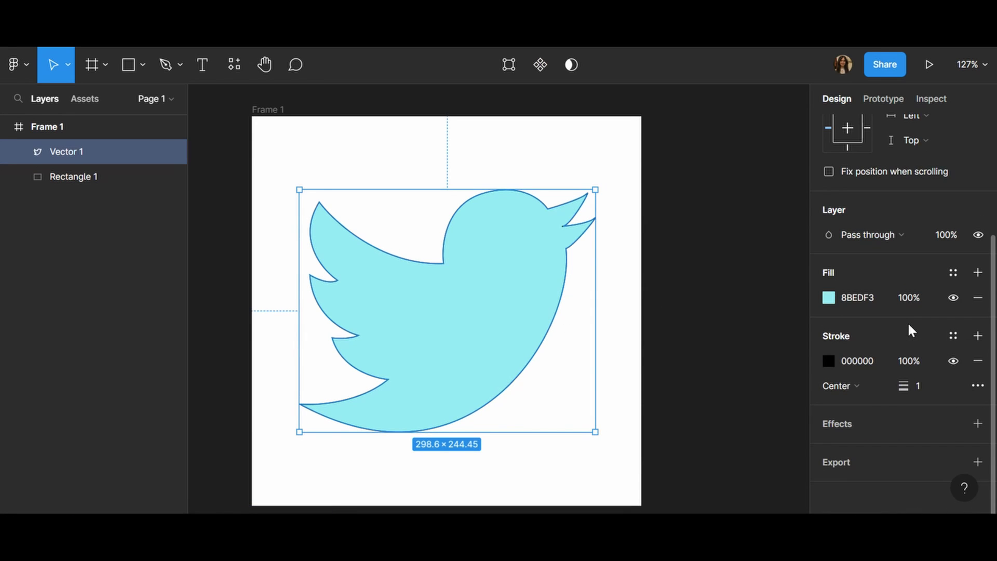
Deepen the bird's blue fill, then change it to a linear gradient
{"action": "left_click", "coordinate": [829, 297]}
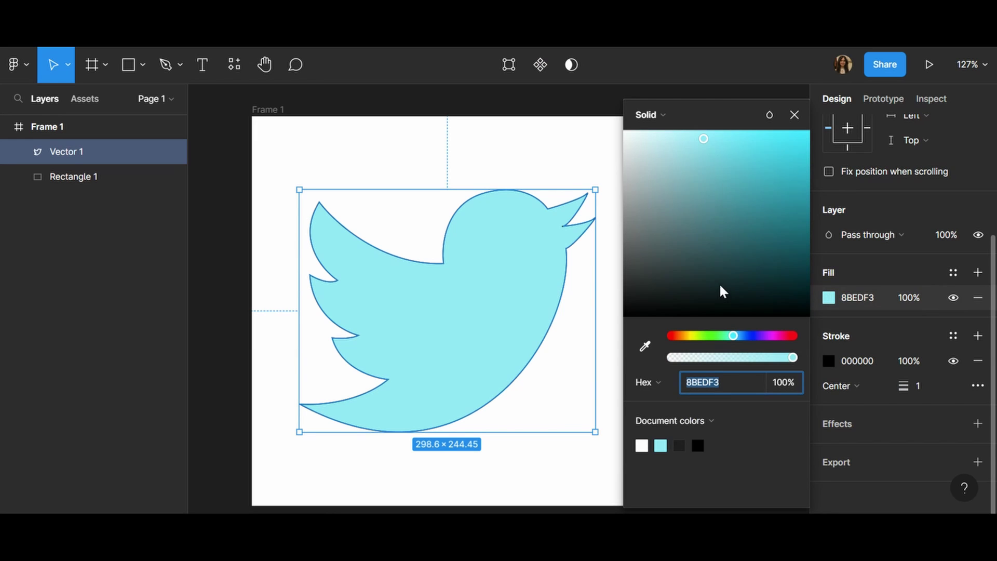
{"action": "left_click_drag", "start_coordinate": [733, 335], "coordinate": [742, 335]}
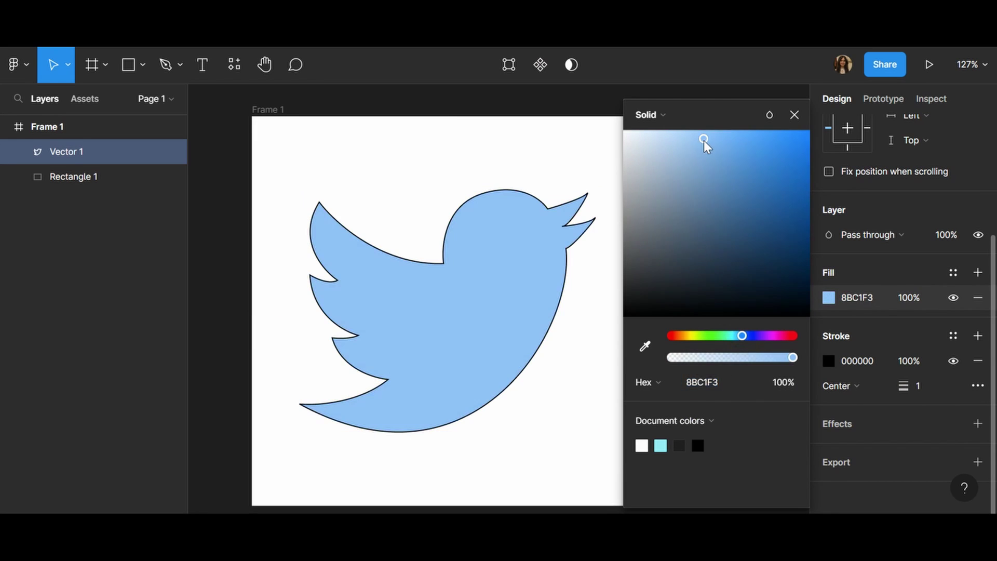
{"action": "left_click_drag", "start_coordinate": [703, 140], "coordinate": [766, 148]}
{"action": "left_click", "coordinate": [673, 114]}
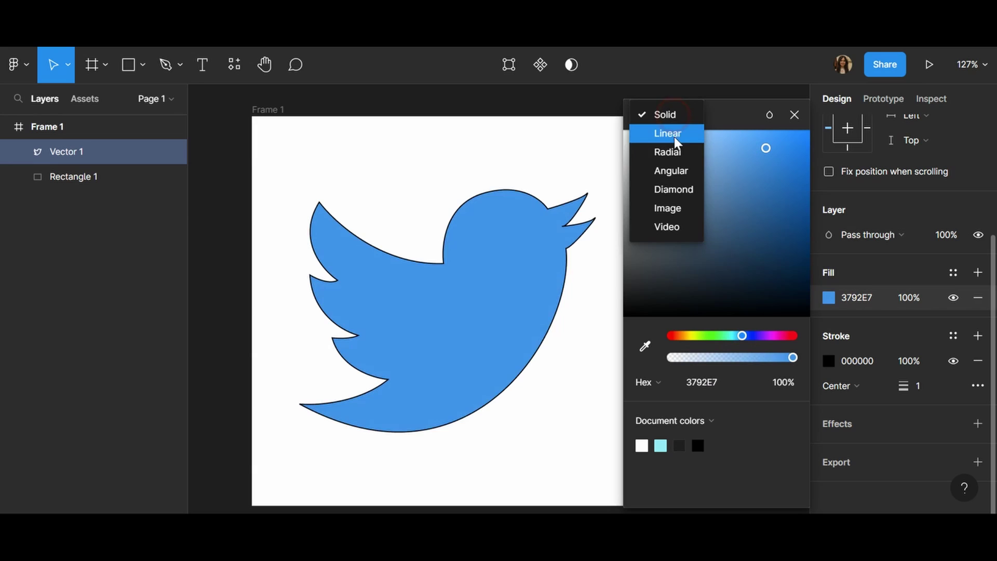
{"action": "left_click", "coordinate": [680, 134]}
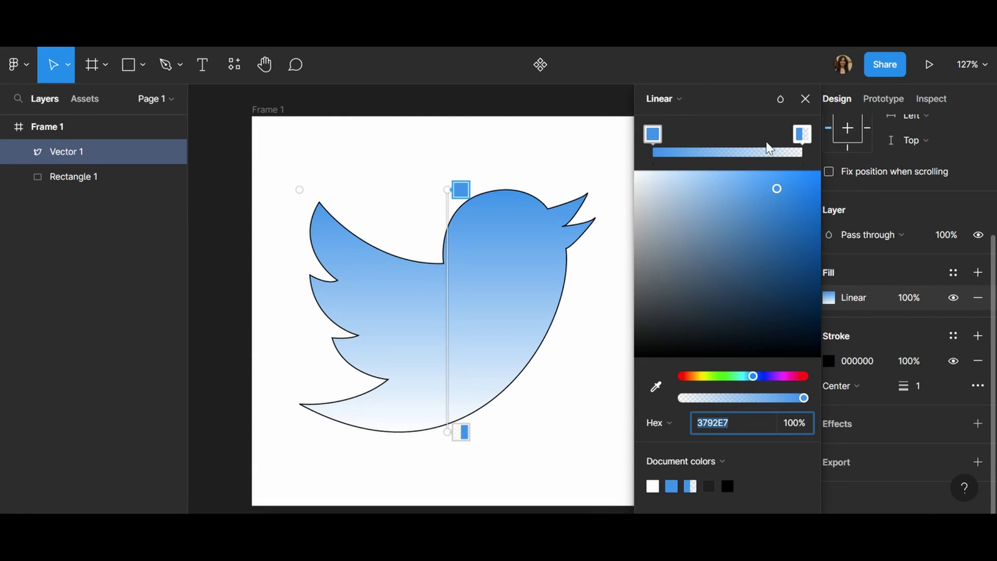
Make the end stop slate blue 597A98 at 100% opacity and add a teal 63AEAE stop
{"action": "left_click", "coordinate": [803, 136]}
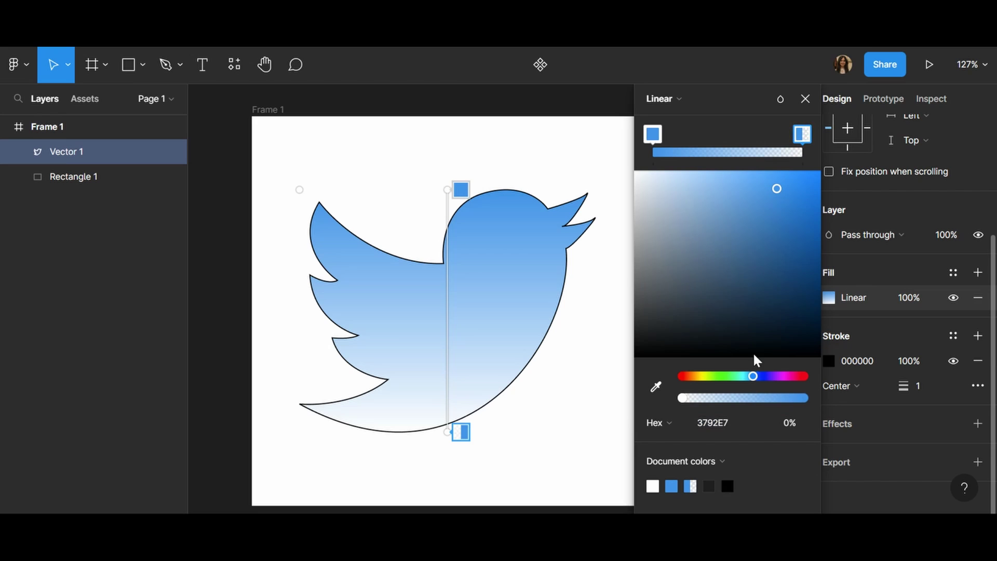
{"action": "left_click_drag", "start_coordinate": [777, 189], "coordinate": [693, 270]}
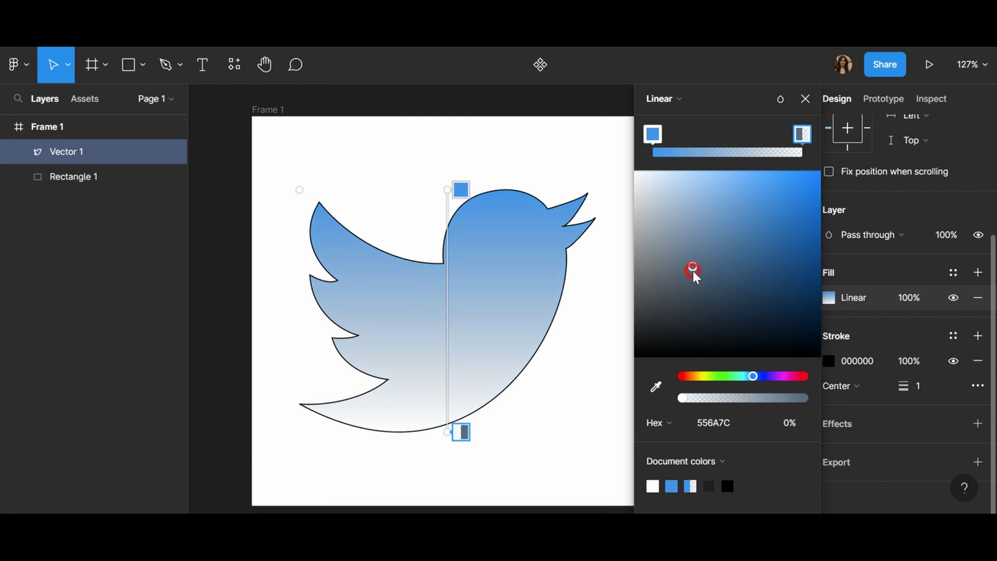
{"action": "left_click_drag", "start_coordinate": [683, 399], "coordinate": [827, 386]}
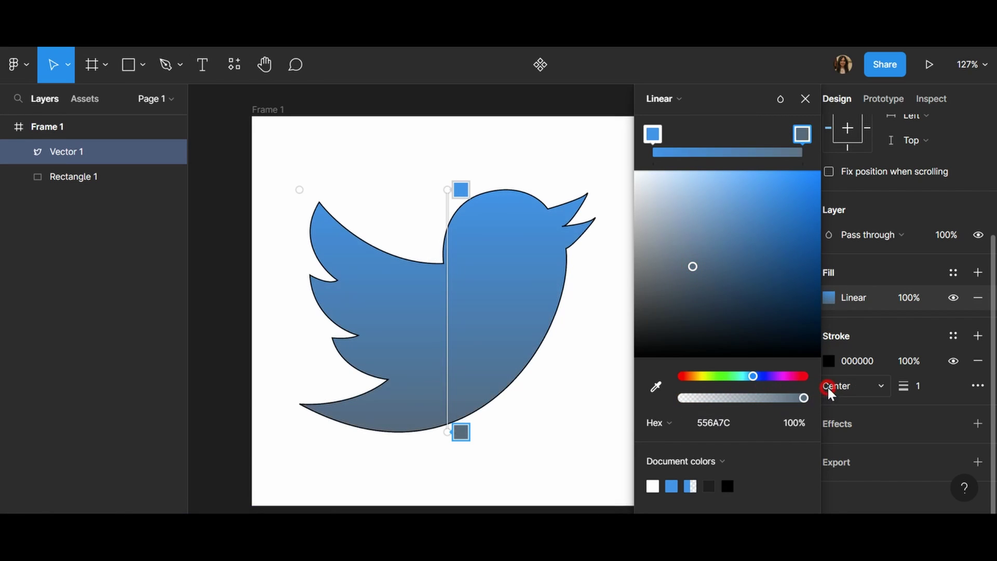
{"action": "left_click", "coordinate": [712, 246]}
{"action": "left_click", "coordinate": [728, 151]}
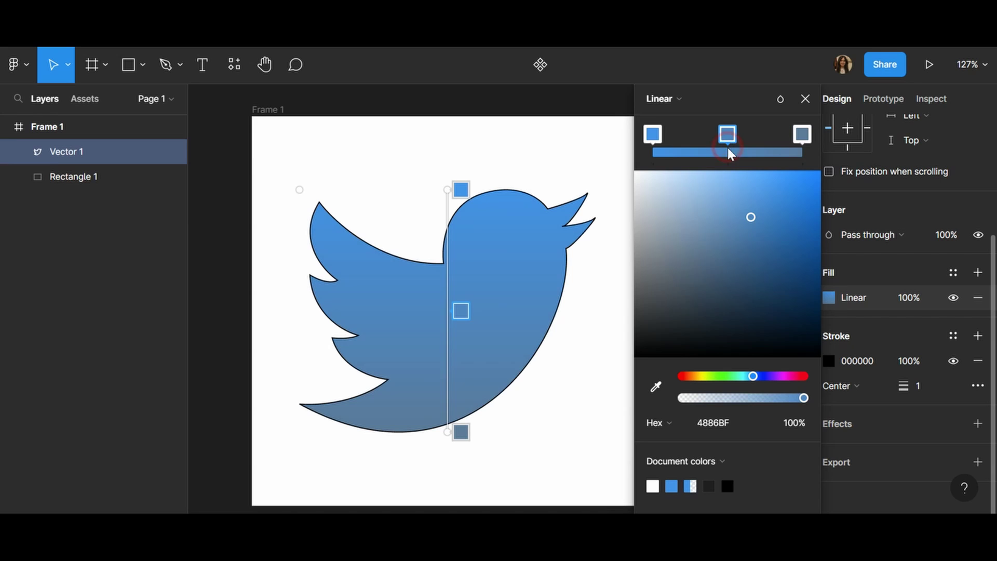
{"action": "left_click_drag", "start_coordinate": [748, 224], "coordinate": [715, 230]}
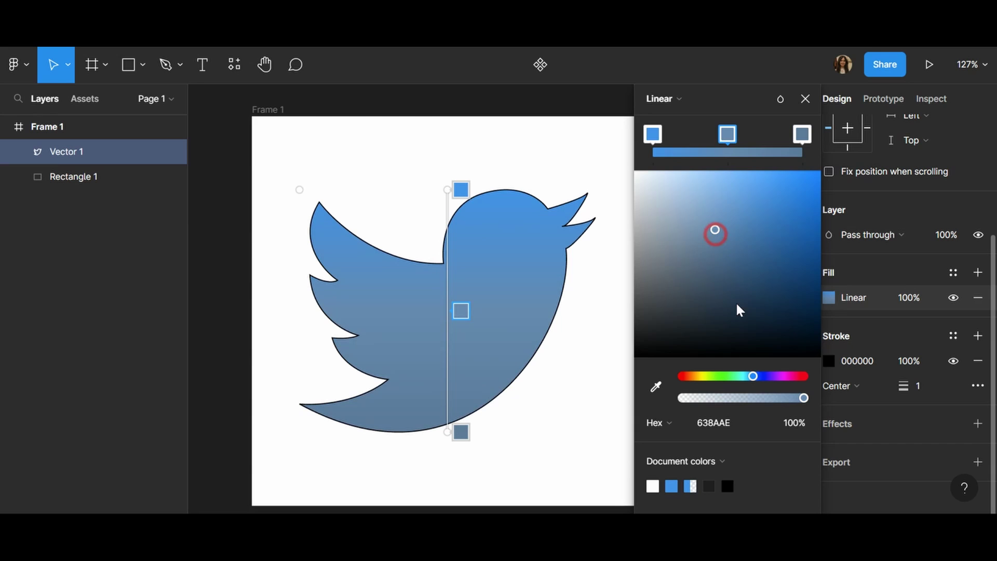
{"action": "left_click_drag", "start_coordinate": [752, 377], "coordinate": [744, 376]}
Position the teal, blue 3792E7 and slate stops top-to-bottom on the bird at full opacity
{"action": "left_click_drag", "start_coordinate": [460, 310], "coordinate": [481, 350]}
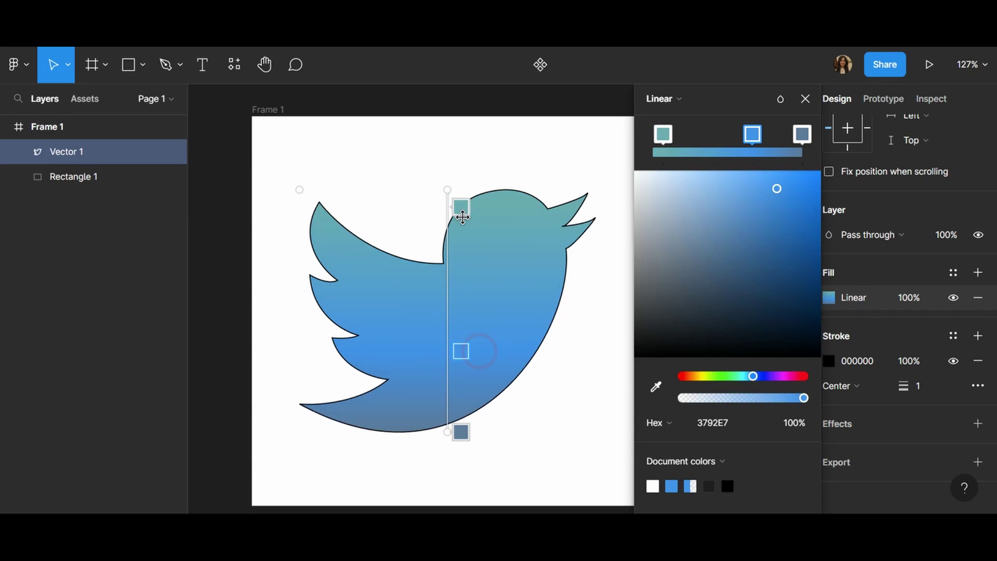
{"action": "left_click_drag", "start_coordinate": [462, 208], "coordinate": [461, 278]}
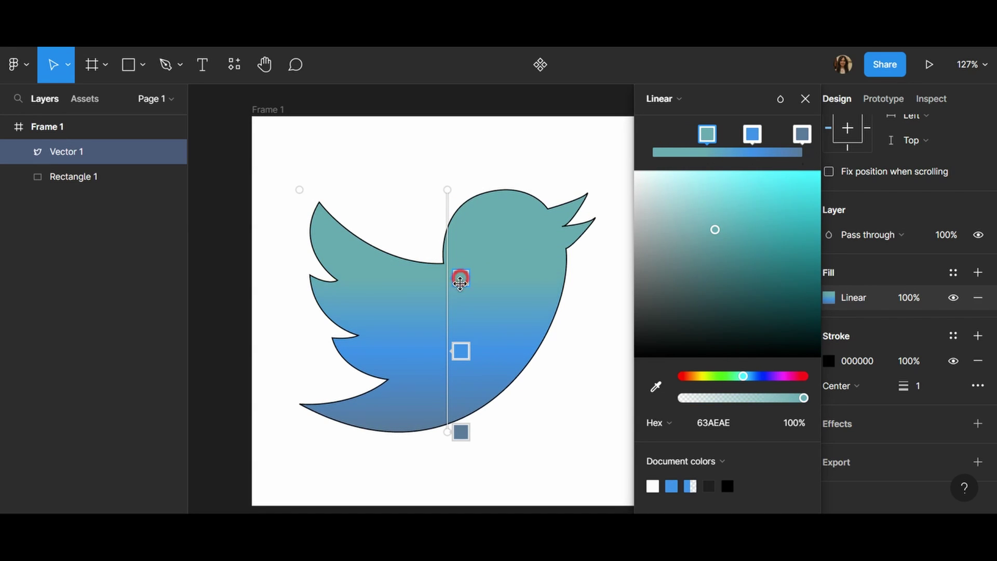
{"action": "mouse_move", "coordinate": [461, 351]}
{"action": "left_mouse_down"}
{"action": "mouse_move", "coordinate": [461, 341]}
{"action": "mouse_move", "coordinate": [459, 384]}
{"action": "mouse_move", "coordinate": [461, 366]}
{"action": "left_mouse_up"}
{"action": "left_click_drag", "start_coordinate": [461, 279], "coordinate": [467, 250]}
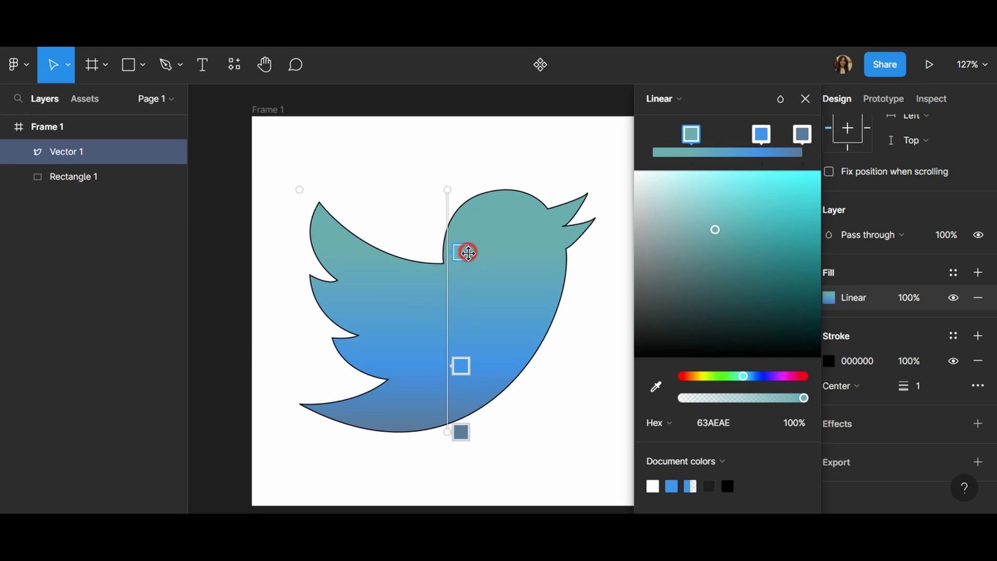
{"action": "left_click_drag", "start_coordinate": [471, 372], "coordinate": [468, 351]}
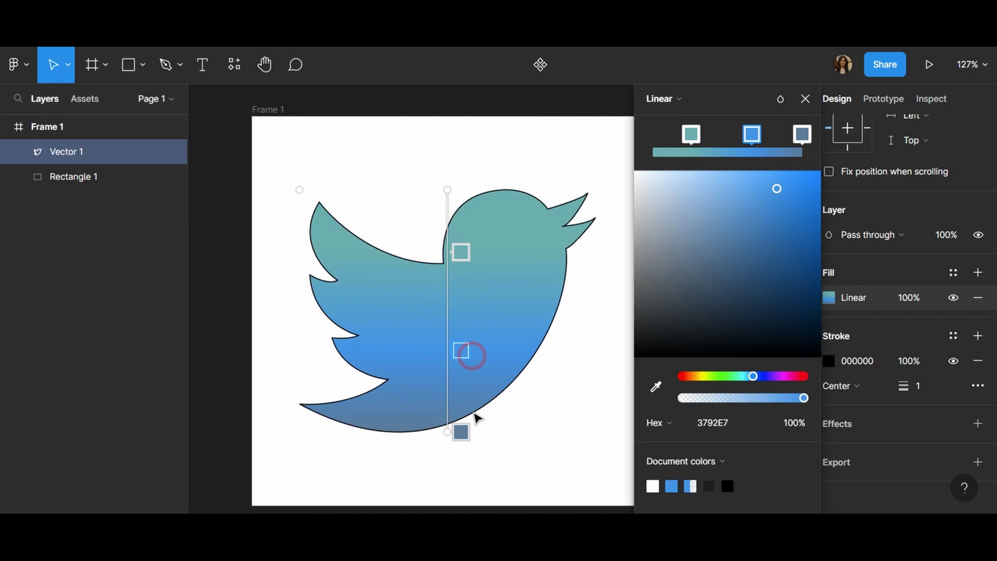
{"action": "left_click", "coordinate": [459, 432]}
{"action": "left_click_drag", "start_coordinate": [459, 432], "coordinate": [460, 419]}
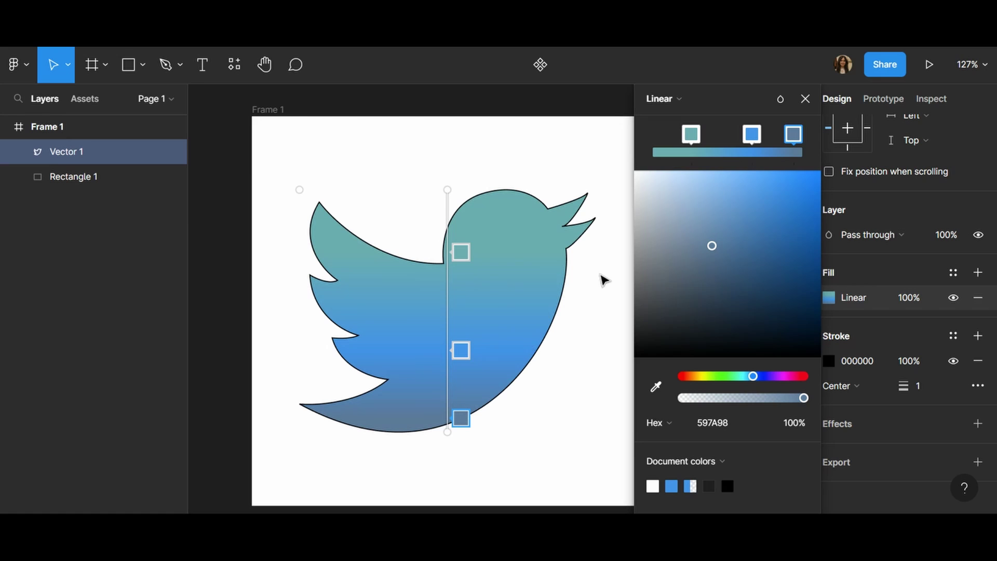
{"action": "left_click", "coordinate": [455, 358]}
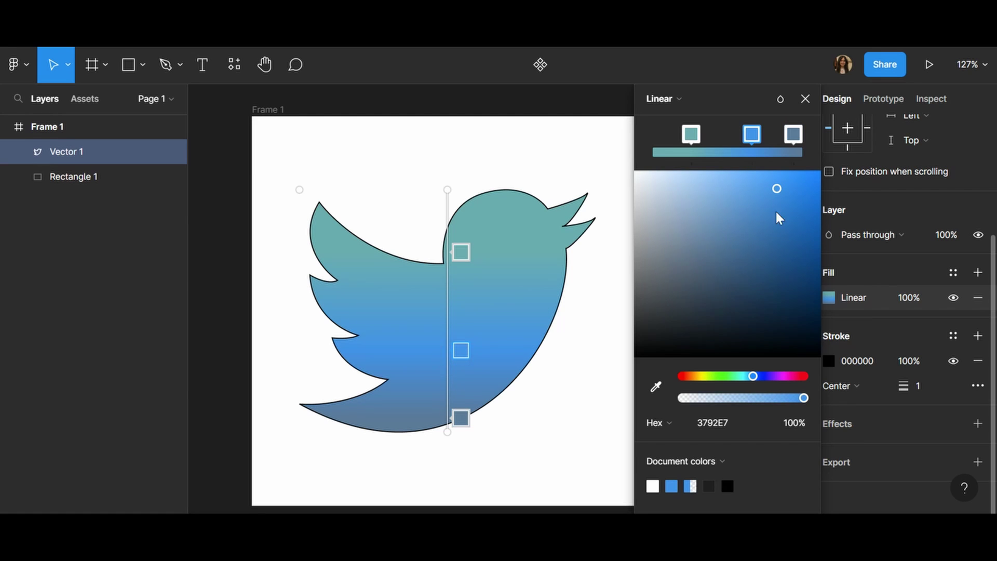
{"action": "left_click_drag", "start_coordinate": [804, 398], "coordinate": [832, 410]}
{"action": "left_click_drag", "start_coordinate": [689, 130], "coordinate": [649, 127]}
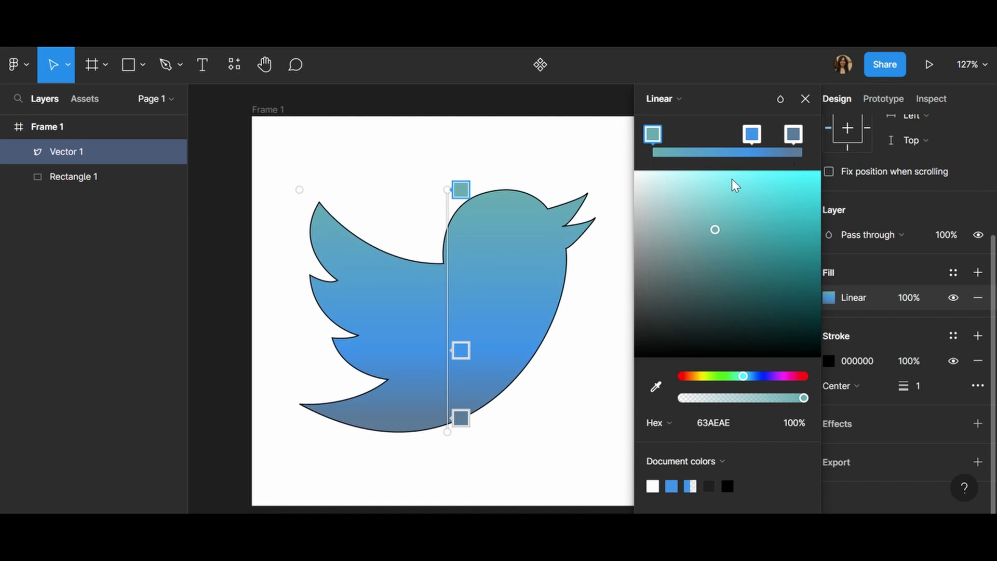
Close the gradient editor, hide Vector 1's black 000000 stroke, and select Frame 1
{"action": "left_click", "coordinate": [806, 99]}
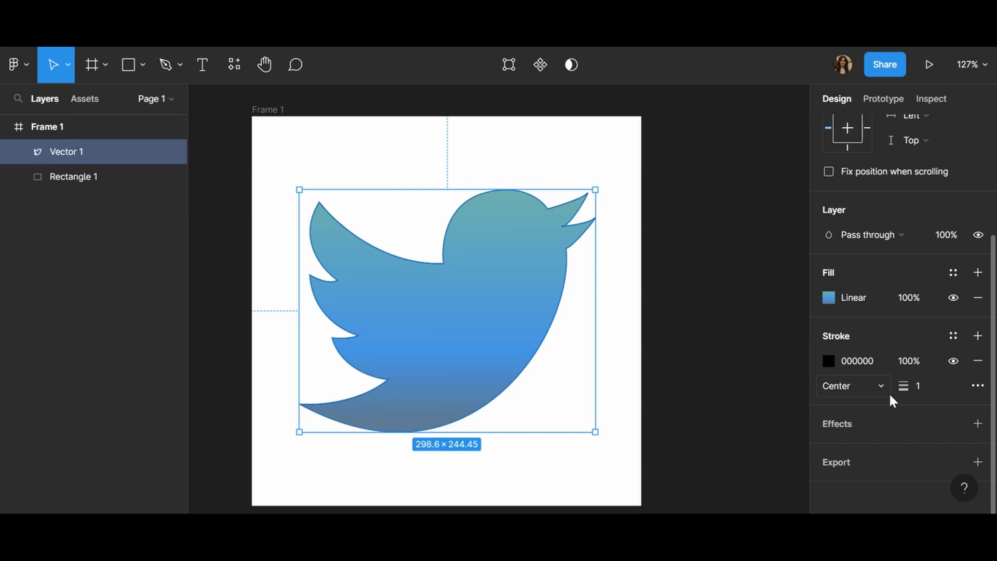
{"action": "left_click", "coordinate": [954, 358]}
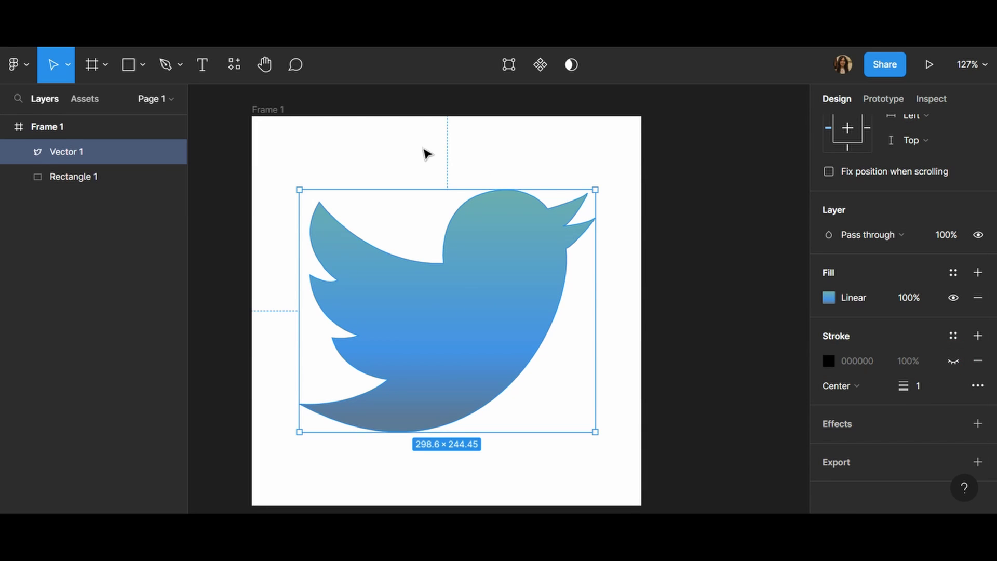
{"action": "left_click", "coordinate": [270, 112]}
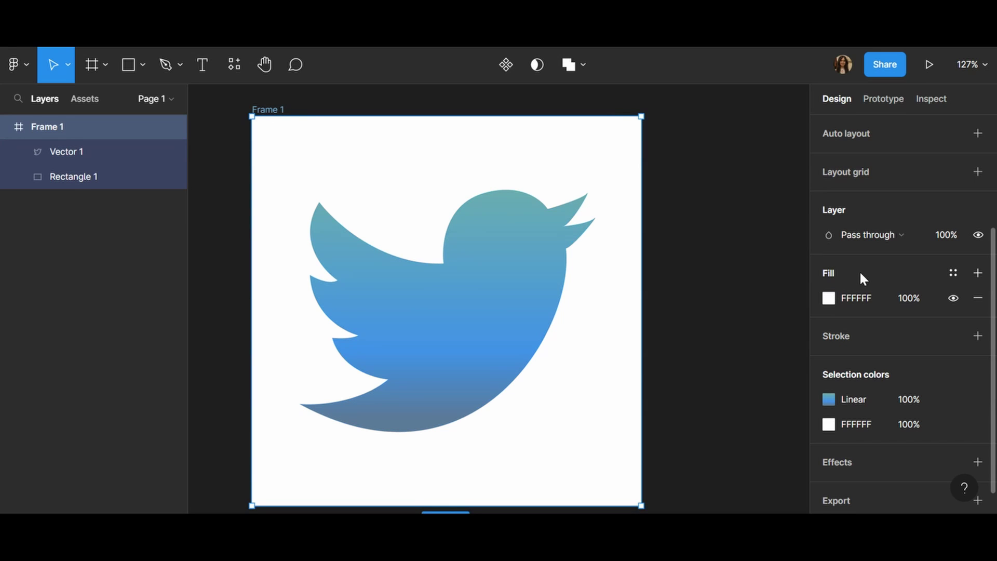
Add a PNG export setting to Frame 1 at 4x scale
{"action": "scroll", "coordinate": [837, 292], "scroll_direction": "down", "scroll_amount": 1}
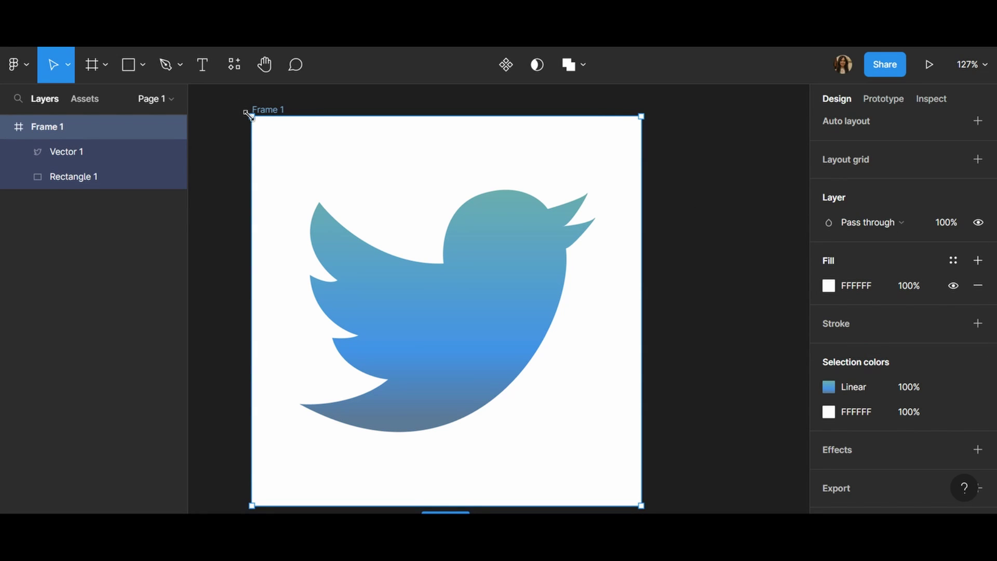
{"action": "scroll", "coordinate": [888, 318], "scroll_direction": "down", "scroll_amount": 2}
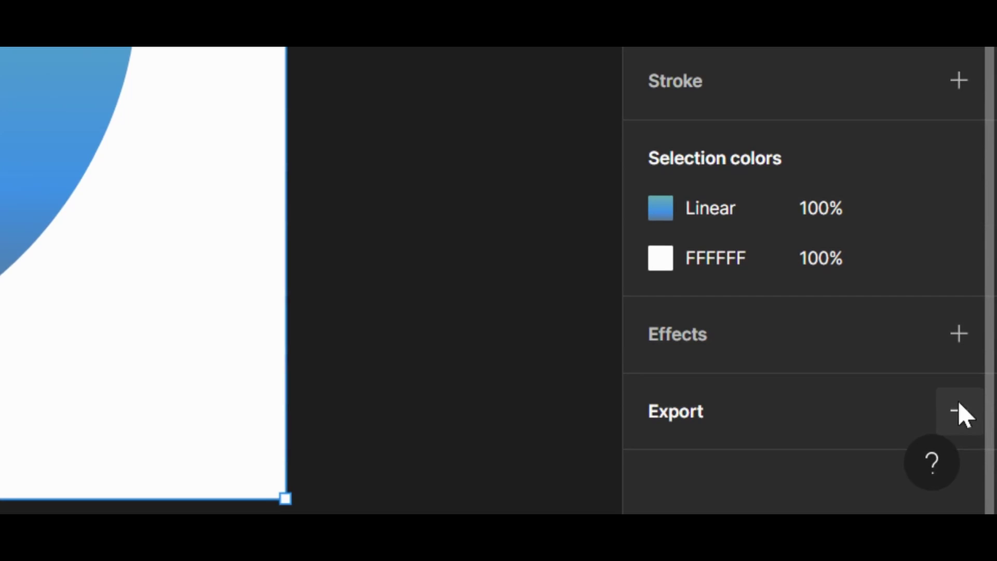
{"action": "left_click", "coordinate": [959, 408]}
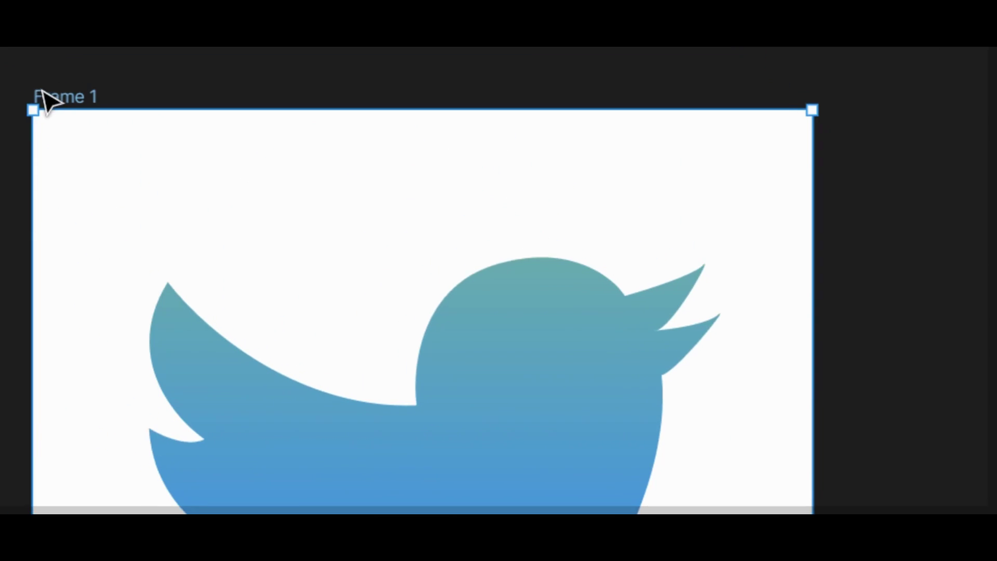
{"action": "left_click", "coordinate": [41, 97]}
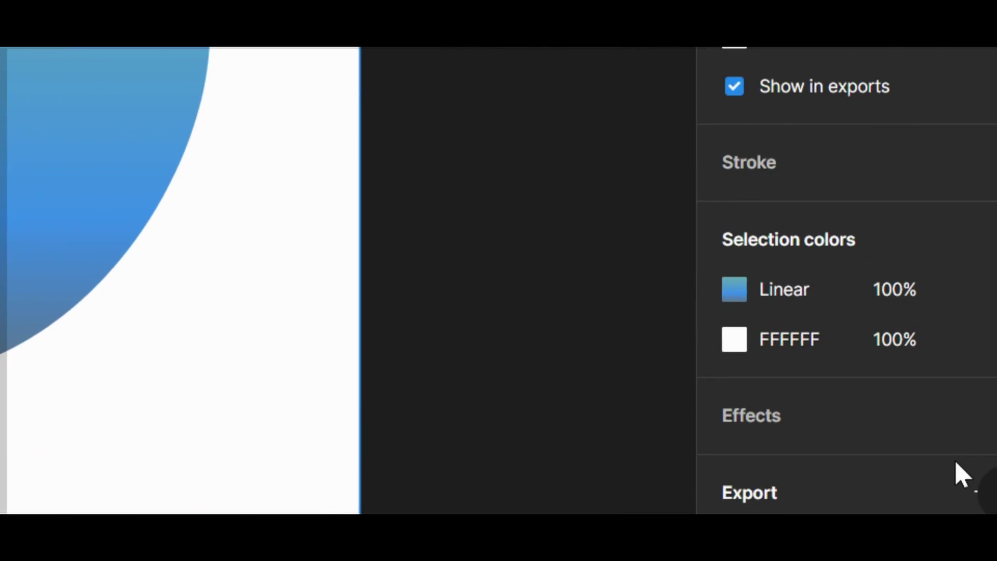
{"action": "scroll", "coordinate": [961, 475], "scroll_direction": "down", "scroll_amount": 5}
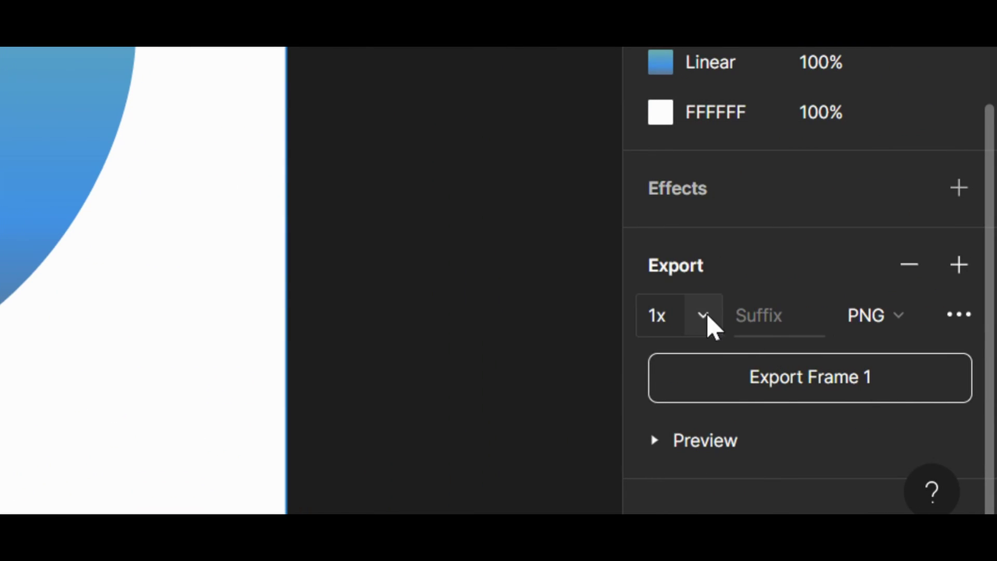
{"action": "left_click", "coordinate": [708, 321]}
{"action": "left_click", "coordinate": [713, 439]}
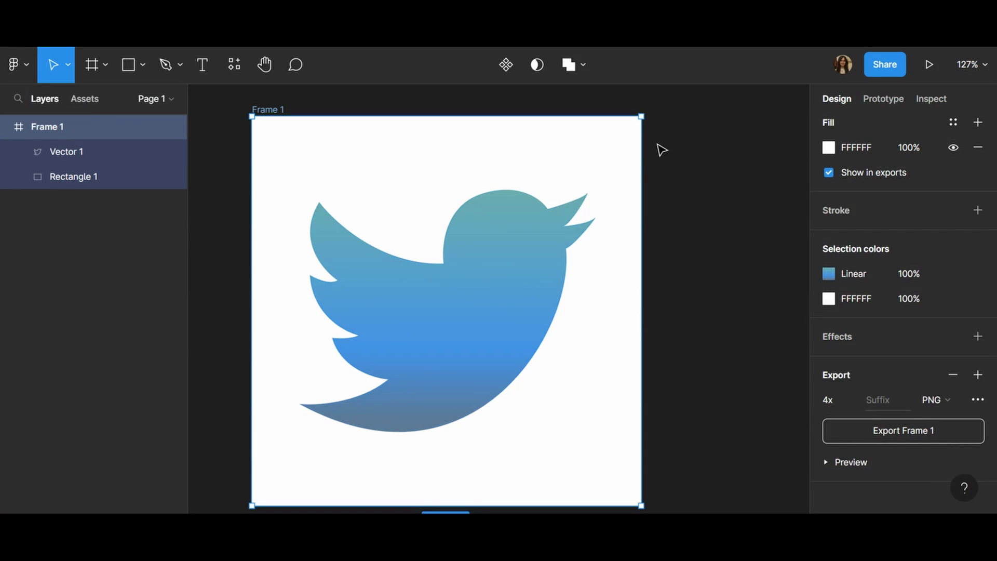
Hide Frame 1's white FFFFFF fill and export the frame as a transparent 4x PNG
{"action": "scroll", "coordinate": [908, 327], "scroll_direction": "up", "scroll_amount": 5}
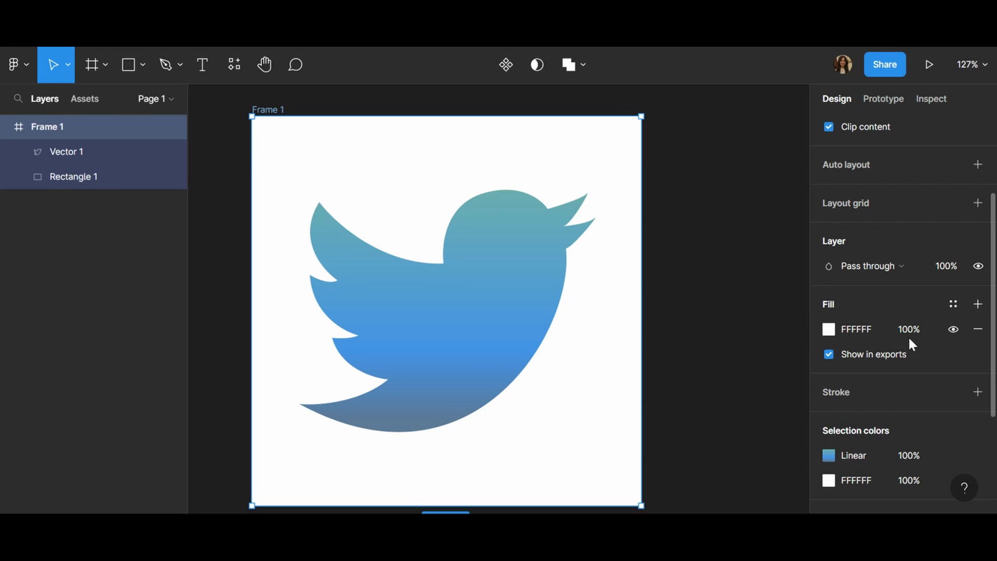
{"action": "left_click", "coordinate": [959, 330]}
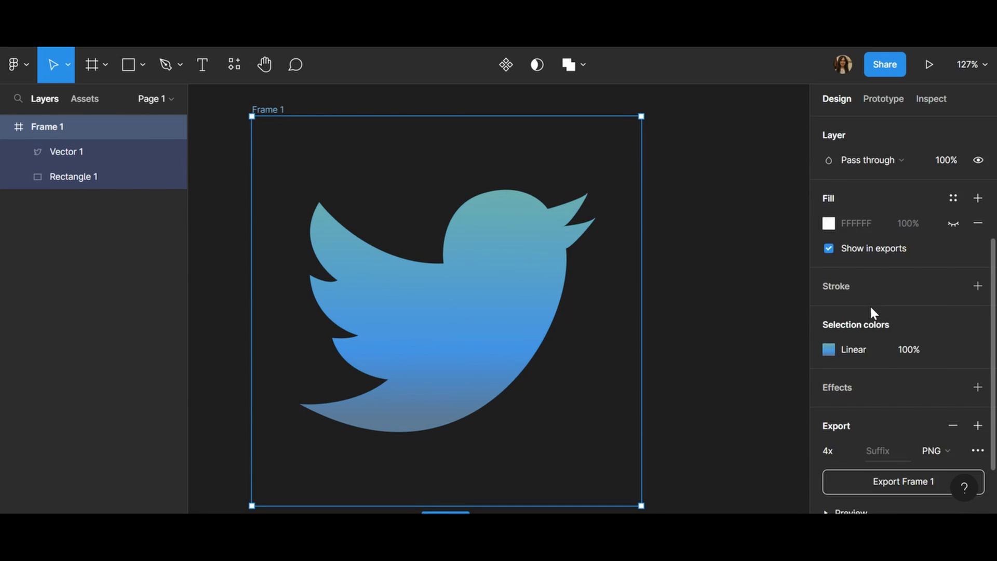
{"action": "scroll", "coordinate": [871, 404], "scroll_direction": "down", "scroll_amount": 2}
{"action": "left_click", "coordinate": [879, 437]}
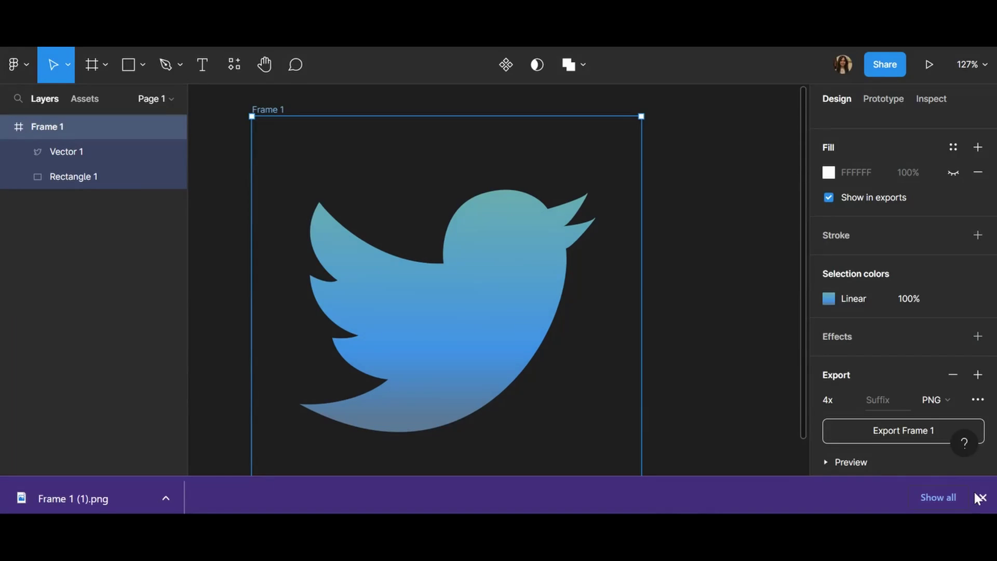
{"action": "left_click", "coordinate": [982, 500]}
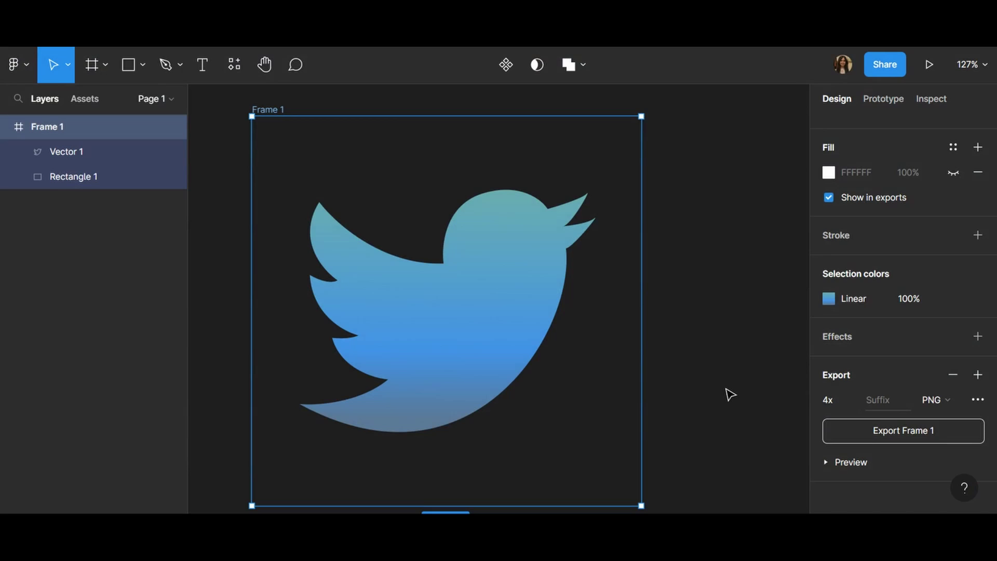